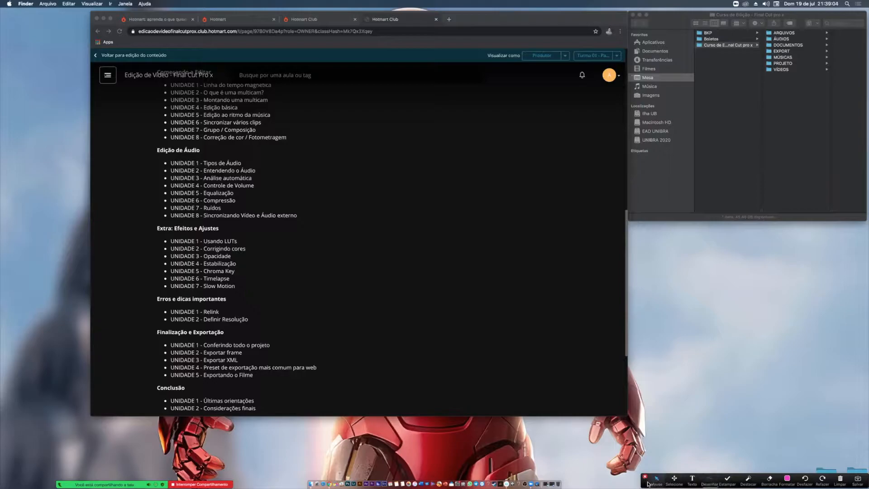
- Draw a freehand pink circle around the Edição de Áudio heading in the course outline
click(709, 478)
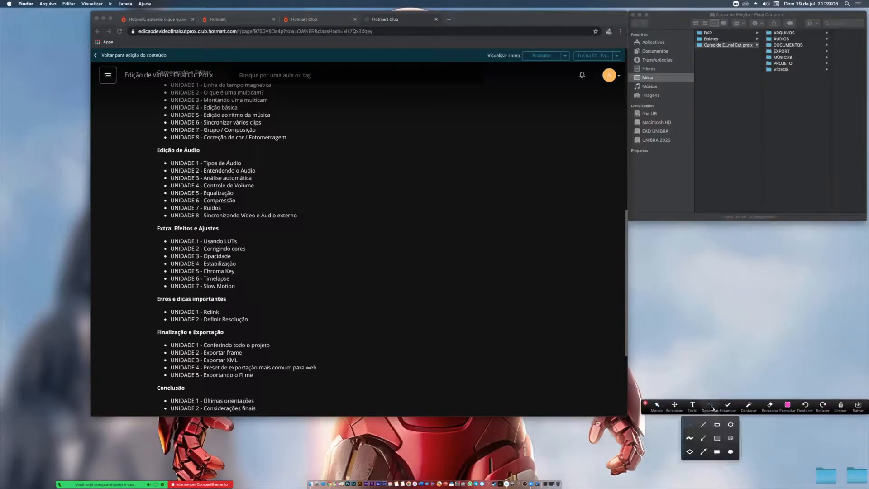
click(690, 426)
click(711, 408)
click(688, 424)
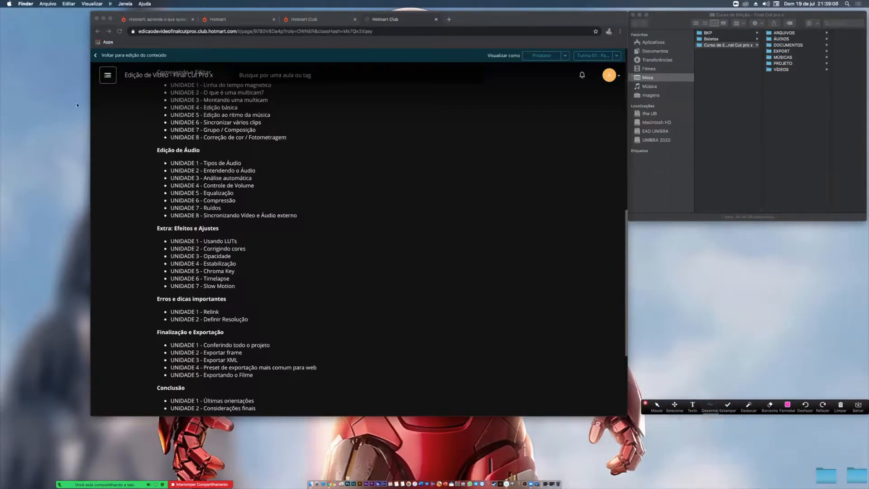
mouse_move(145, 143)
mouse_down()
mouse_move(201, 156)
mouse_move(212, 143)
mouse_move(138, 135)
mouse_up()
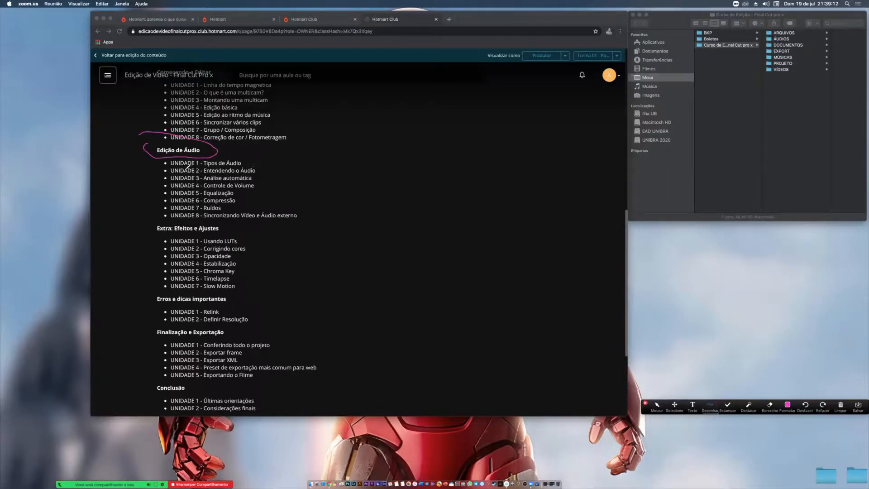
- Mark the eight units listed under Edição de Áudio with short freehand strokes beside their titles
drag(250, 161, 286, 159)
drag(261, 177, 274, 169)
drag(261, 186, 271, 182)
drag(240, 193, 248, 189)
drag(240, 202, 251, 195)
drag(302, 216, 323, 205)
- Underline the UNIDADE 8 label, mark the UNIDADE 1 line and circle its title Tipos de Áudio
drag(173, 221, 204, 209)
key(super+z)
drag(173, 217, 199, 215)
drag(155, 163, 169, 162)
mouse_move(205, 166)
mouse_down()
mouse_move(244, 163)
mouse_move(243, 154)
mouse_move(203, 169)
mouse_up()
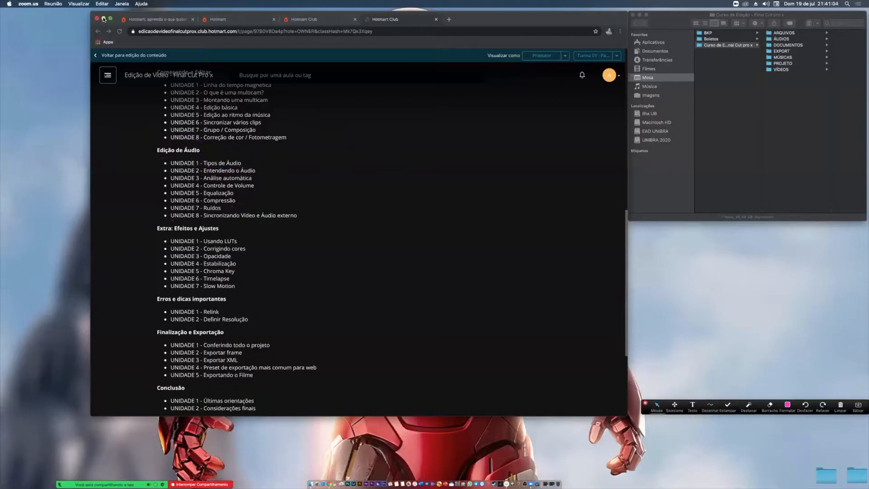
- Minimize the browser and open the Curso de Edição - Final Cut Pro X library from the PROJETO folder
click(104, 18)
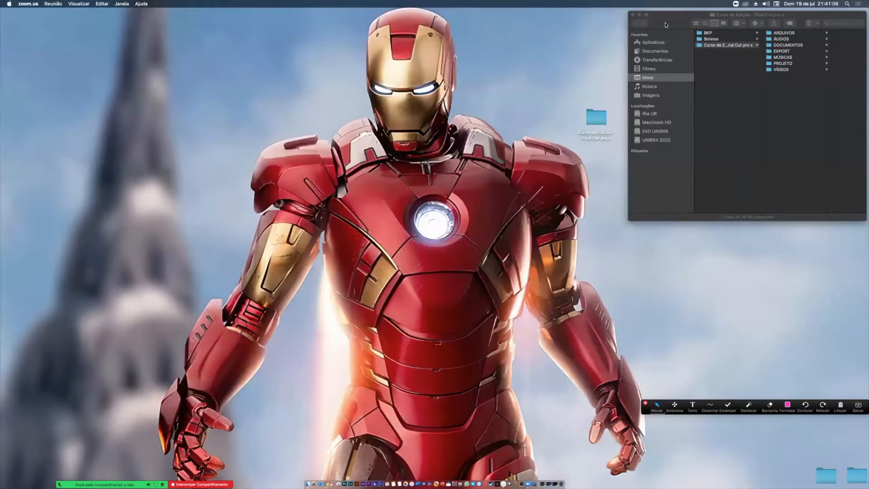
drag(665, 25, 379, 38)
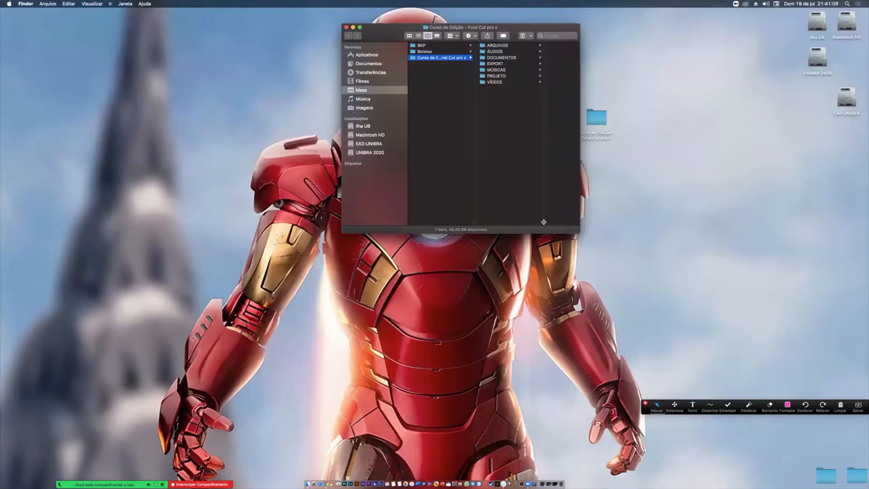
drag(544, 222, 585, 220)
click(504, 77)
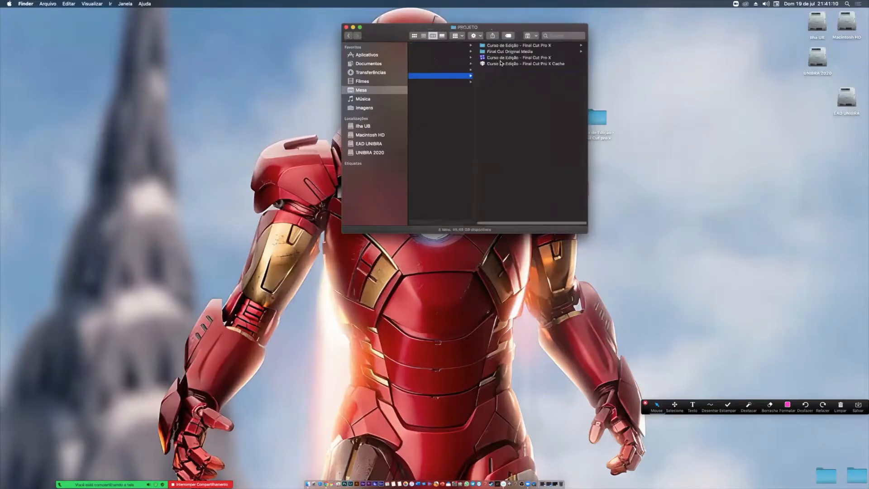
double_click(508, 59)
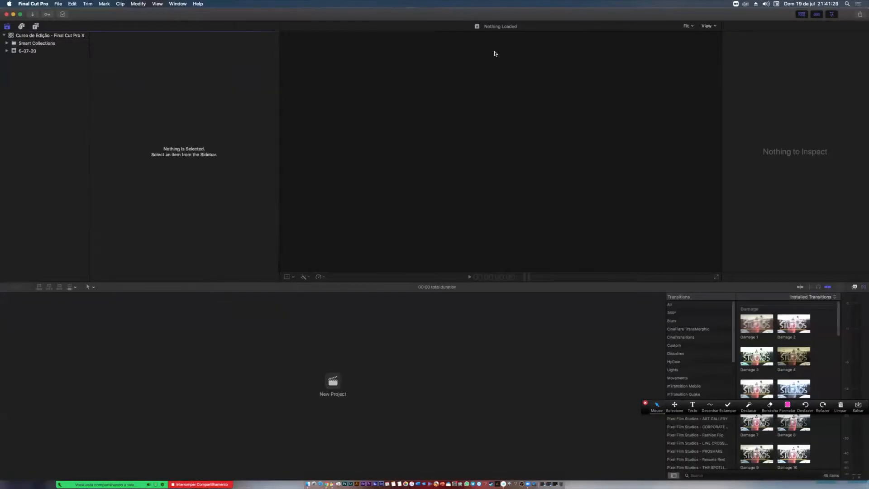
- Create a new project named EDIÇÃO DE ÁUDIO in the 6-07-20 event
click(33, 51)
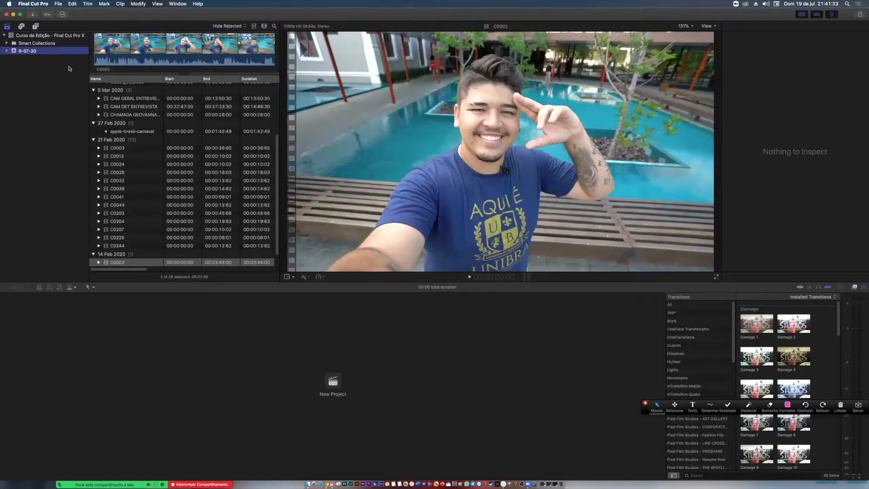
right_click(60, 51)
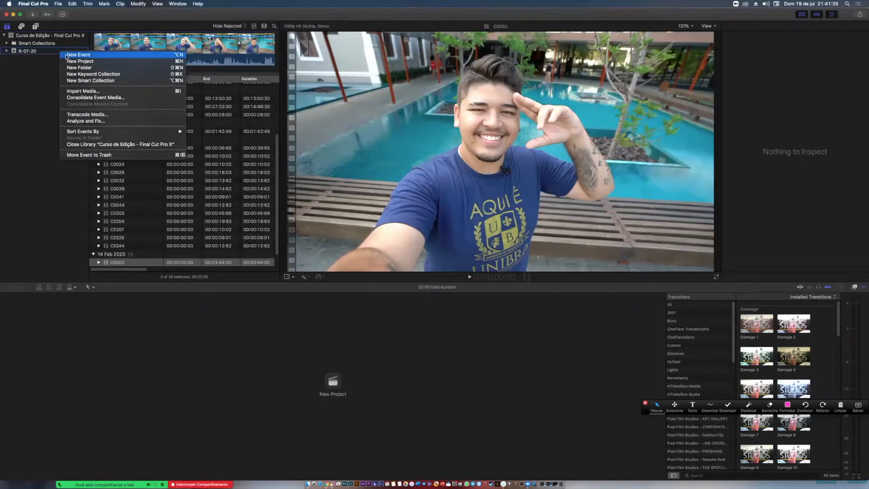
click(73, 61)
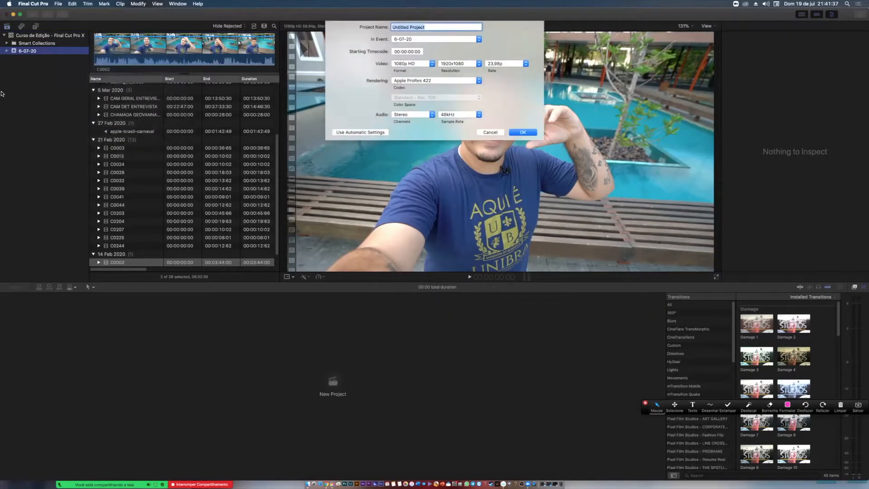
text(EDIÇÃO DE ÁUDIO)
key(Return)
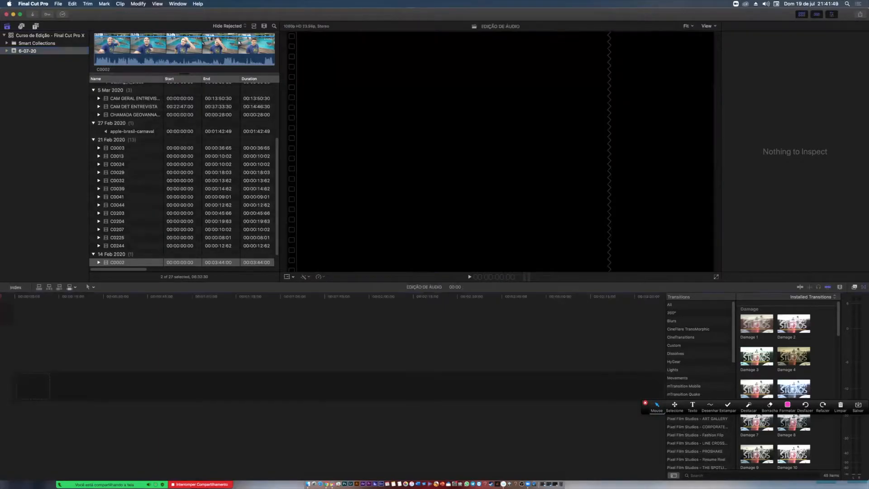
- Switch to Finder, open the course's ÁUDIOS folder and enlarge the window
mouse_move(645, 411)
mouse_down()
mouse_move(636, 439)
mouse_move(589, 466)
mouse_move(583, 485)
mouse_move(569, 335)
mouse_move(425, 81)
mouse_move(421, 4)
mouse_move(442, 3)
mouse_move(432, 12)
mouse_move(392, 8)
mouse_up()
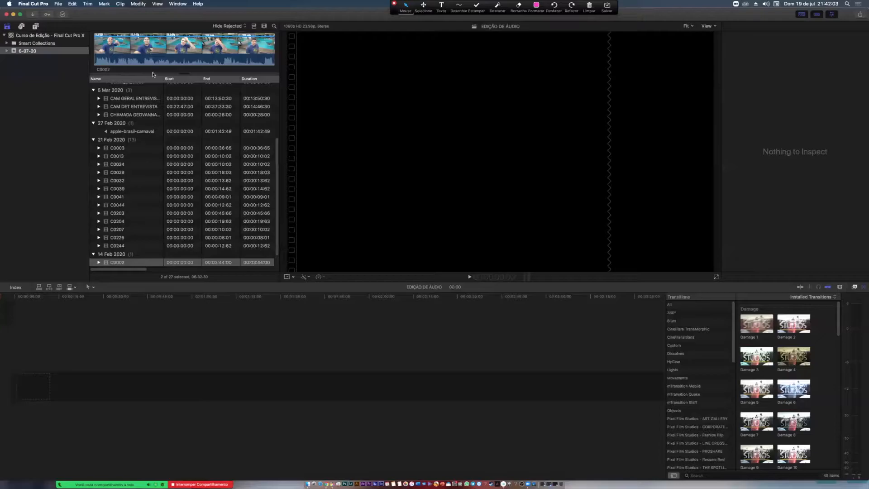
key(super+Tab)
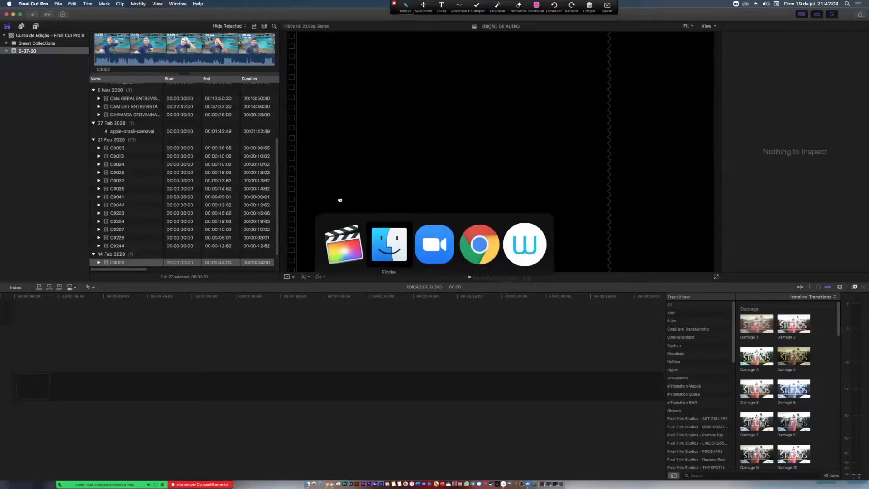
click(392, 251)
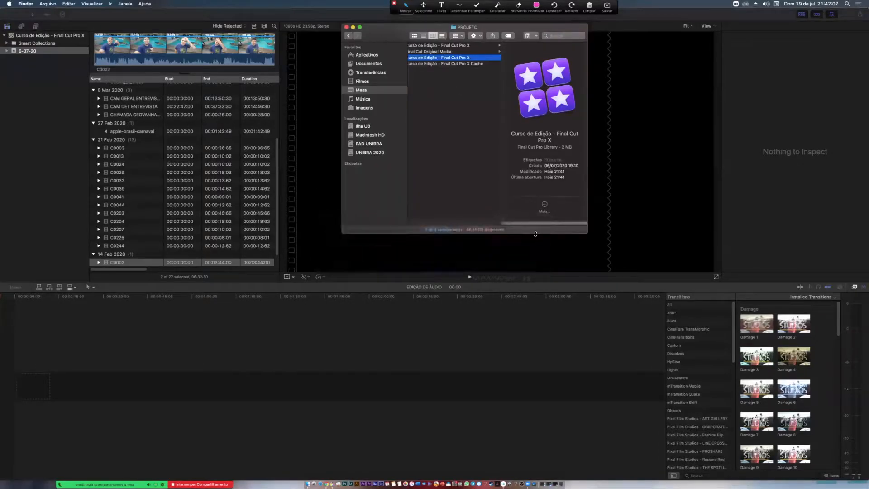
scroll(498, 204, left, 3)
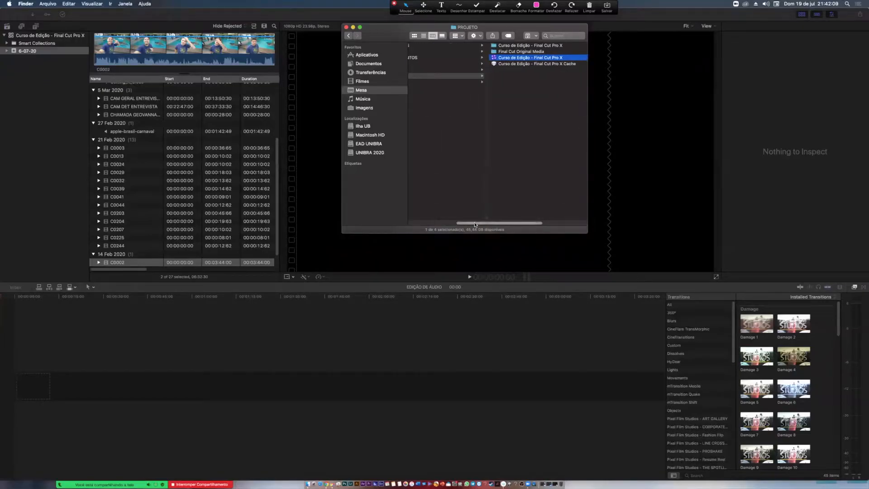
scroll(465, 153, left, 3)
click(478, 51)
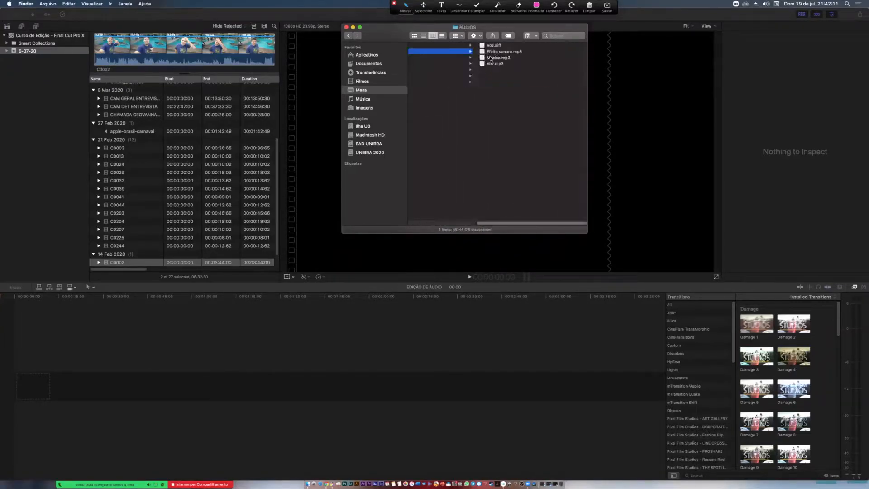
drag(586, 233, 771, 363)
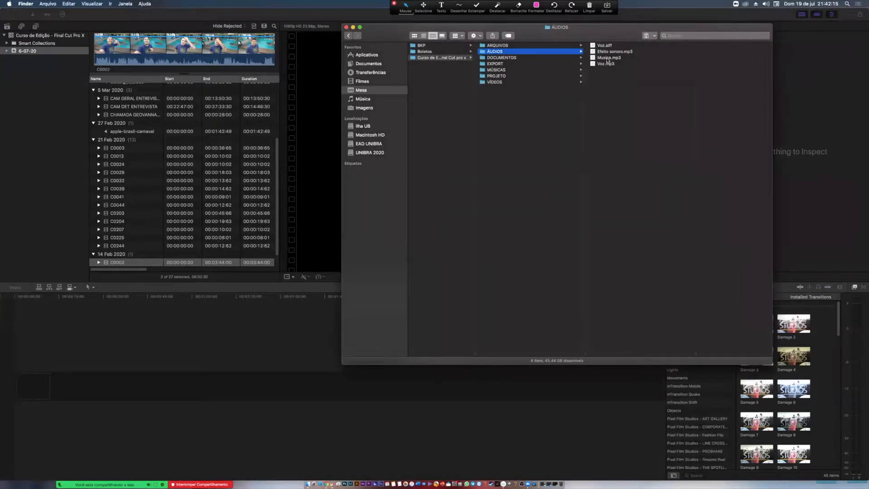
- Move Musica.mp3 from ÁUDIOS into the MÚSICAS folder, and import the ÁUDIOS folder into the 6-07-20 event
click(620, 59)
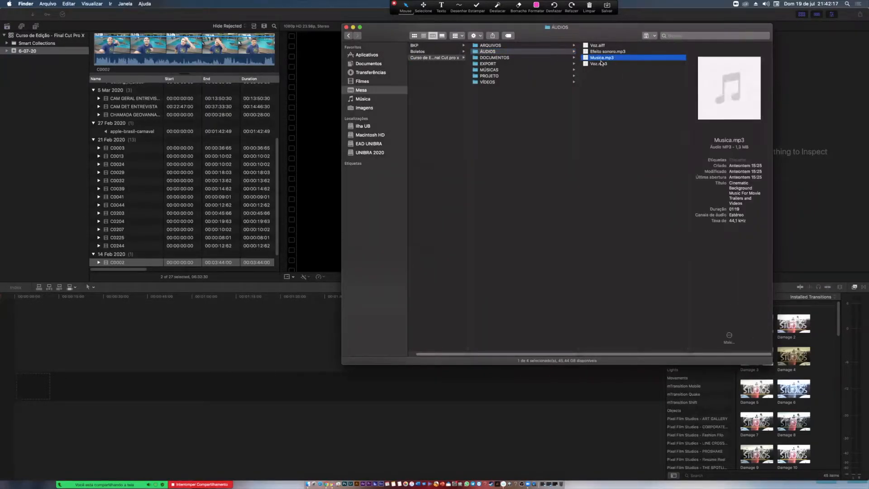
drag(601, 59, 491, 71)
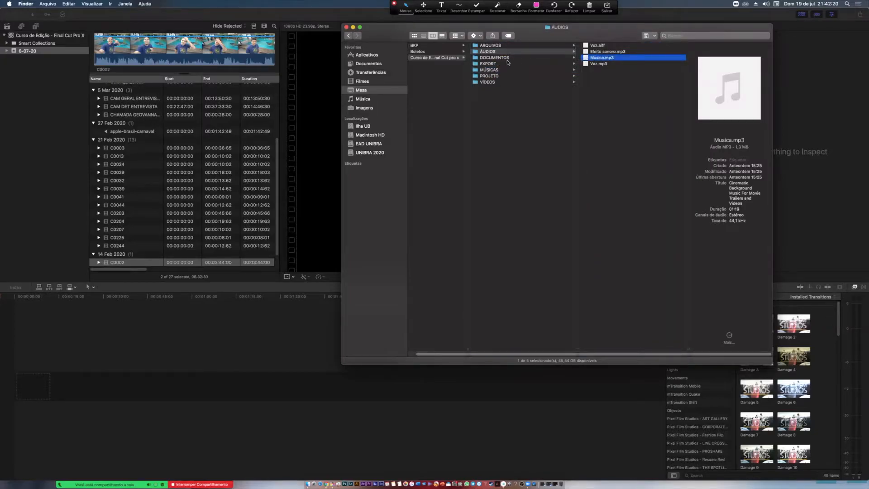
click(541, 52)
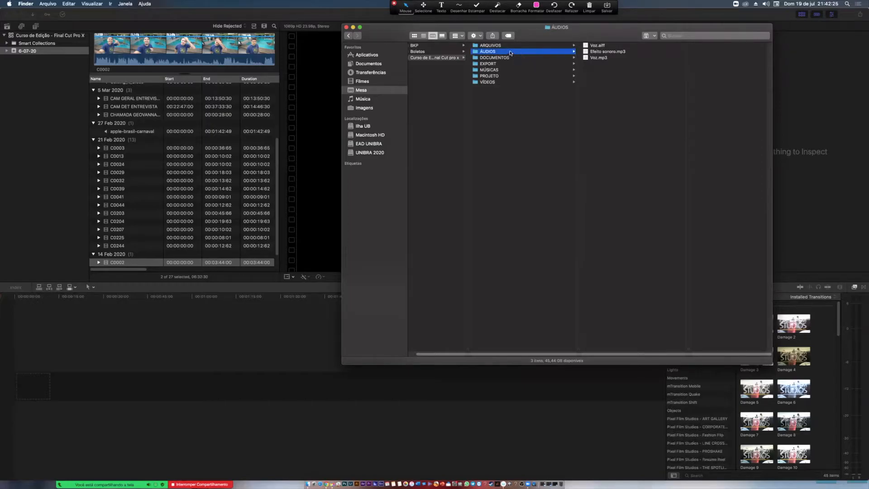
drag(515, 53, 48, 51)
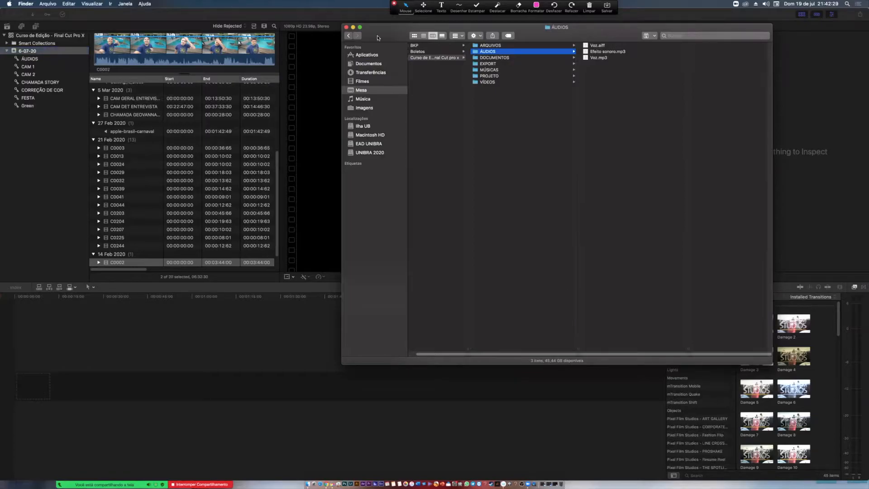
- Examine the contents of the FESTA and CHAMADA subfolders inside the MÚSICAS folder
click(489, 71)
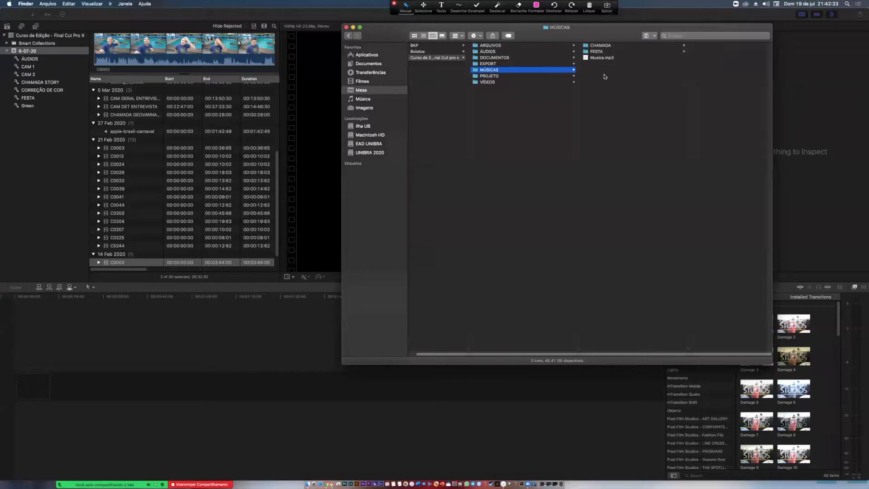
click(605, 52)
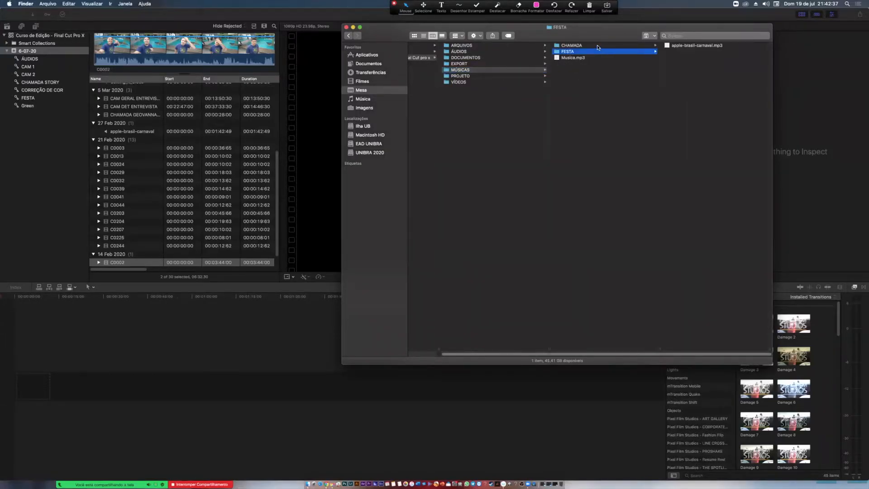
click(598, 46)
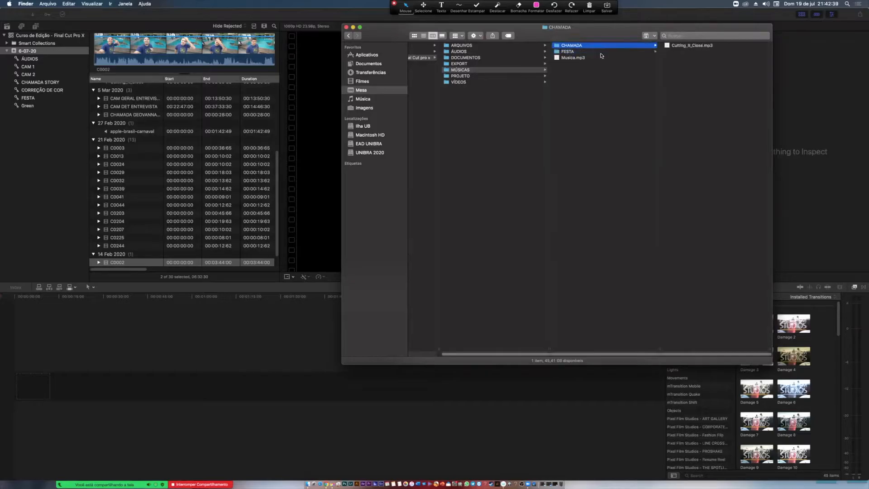
click(604, 52)
click(610, 46)
click(605, 53)
click(611, 46)
click(606, 51)
click(609, 46)
click(606, 53)
click(608, 47)
- Create a folder named EDIÇÃO DE ÁUDIO inside MÚSICAS and move Musica.mp3 into it
right_click(592, 110)
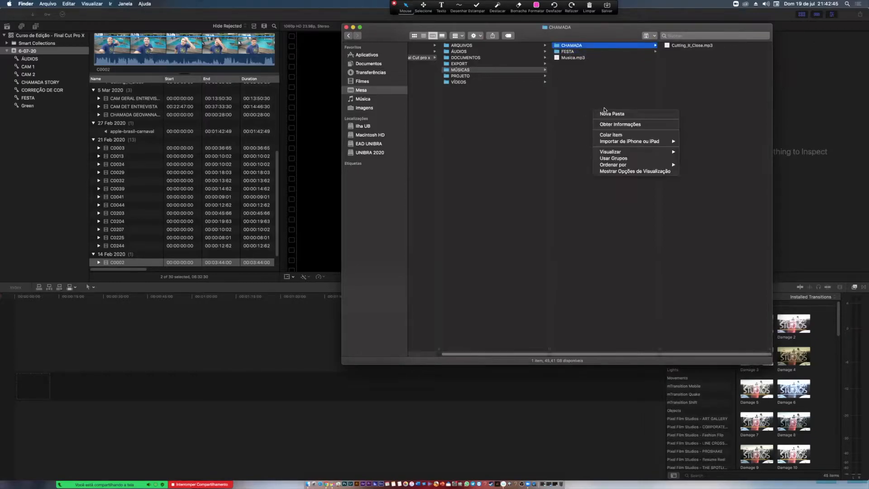
click(610, 114)
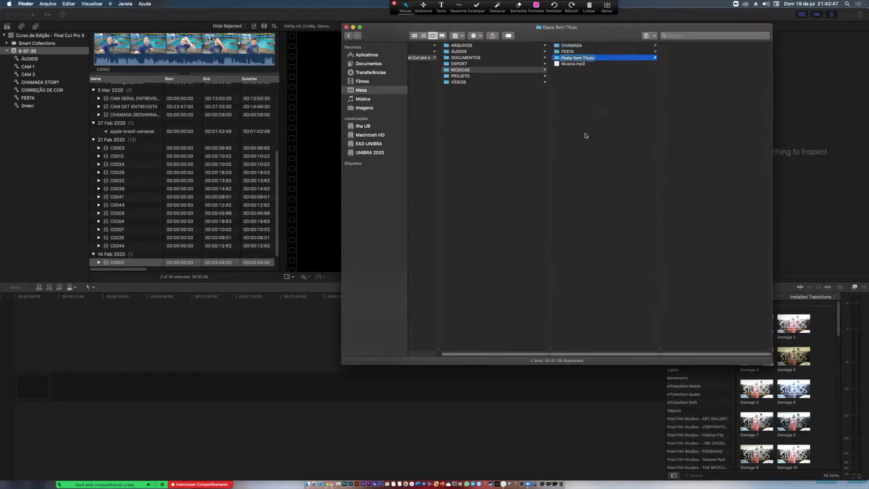
text(EDIÇÃO DE)
text(ÁUDIO)
key(Return)
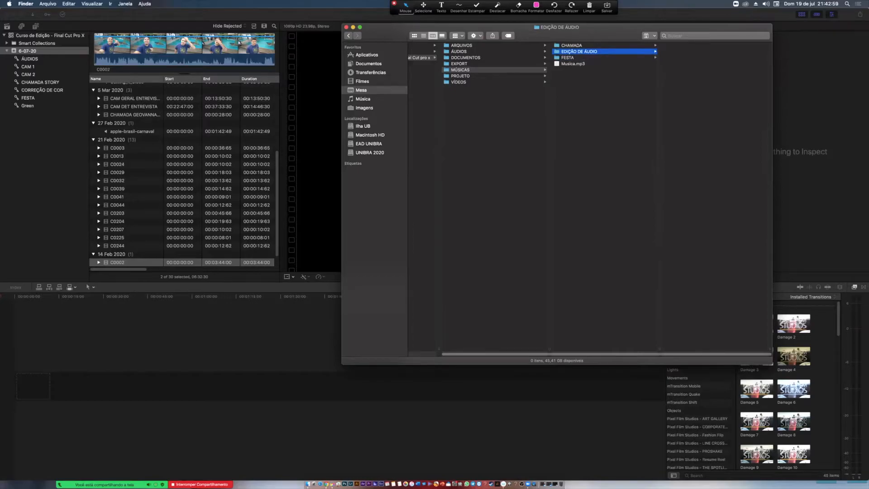
drag(573, 63, 591, 52)
- Rename the new folder MÚSICA EDIÇÃO DE ÁUDIO and import it into the 6-07-20 event
key(Return)
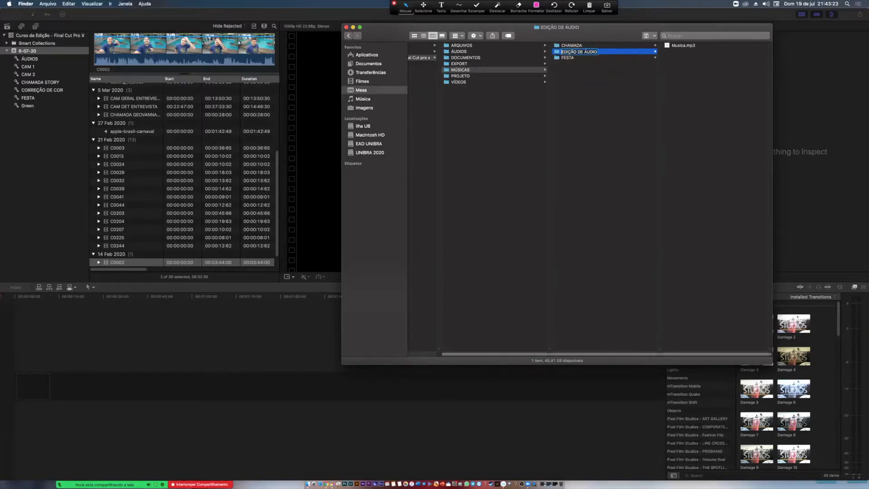
text(MU)
text(SICA)
key(Return)
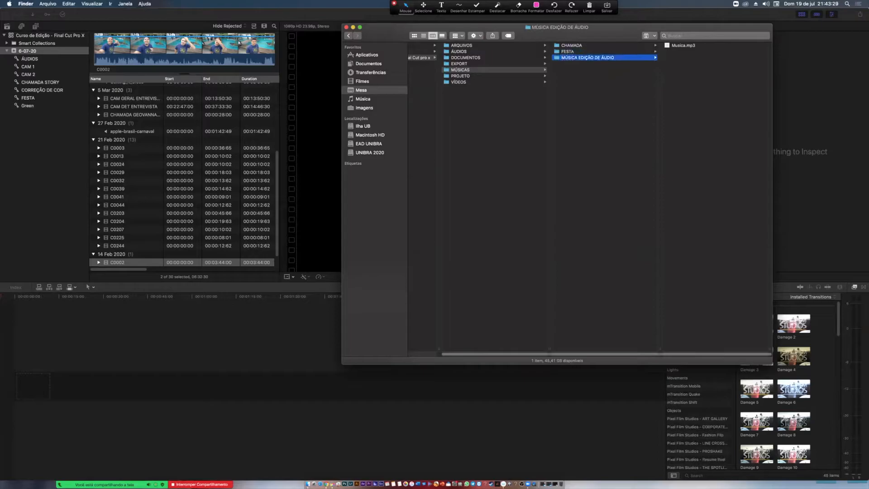
drag(573, 57, 18, 52)
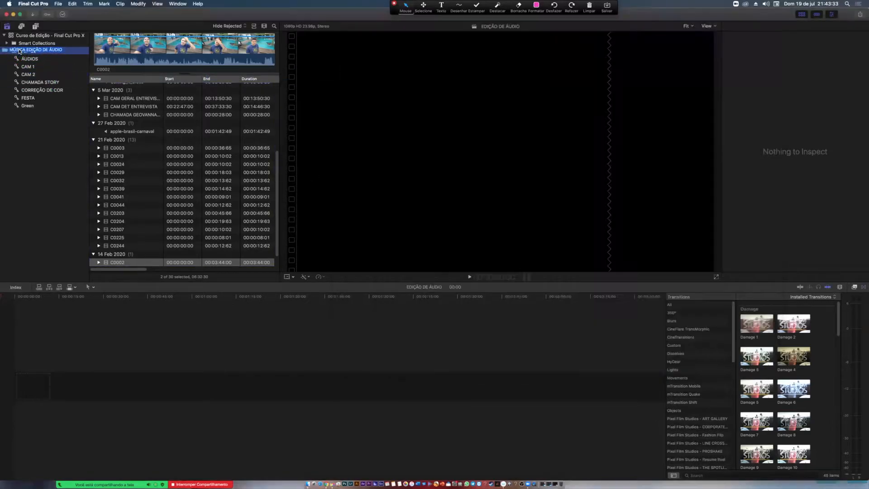
- Add the two Voz clips and the Efeito sonoro clip from the ÁUDIOS collection to the timeline
click(34, 59)
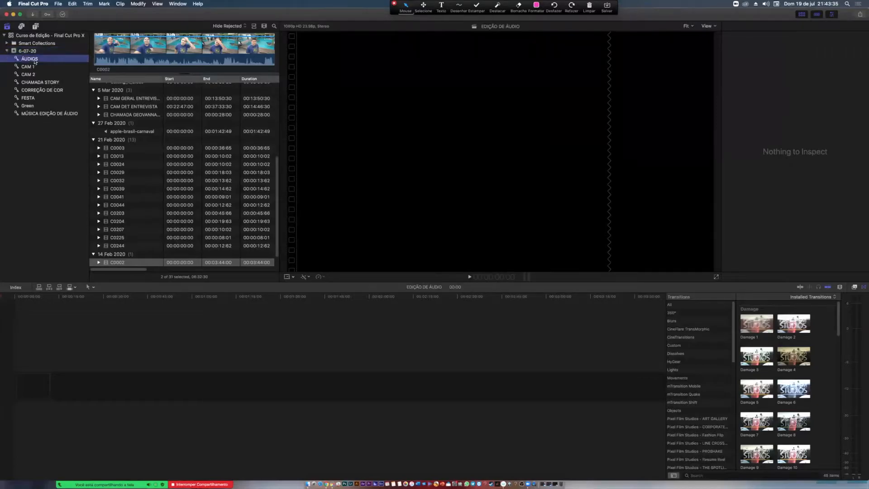
drag(115, 135, 117, 388)
click(232, 333)
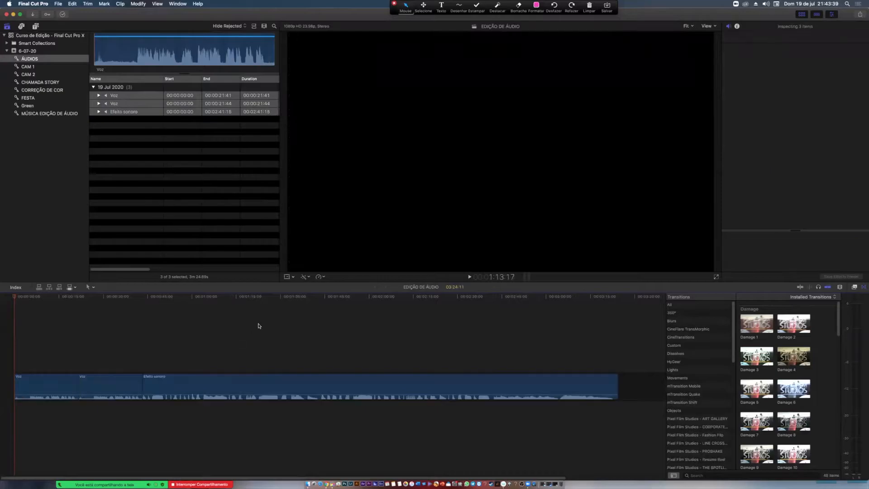
- Check the two Voz clips at the start of the timeline by moving the playhead through them and selecting each
click(52, 306)
drag(44, 299, 80, 308)
key(space)
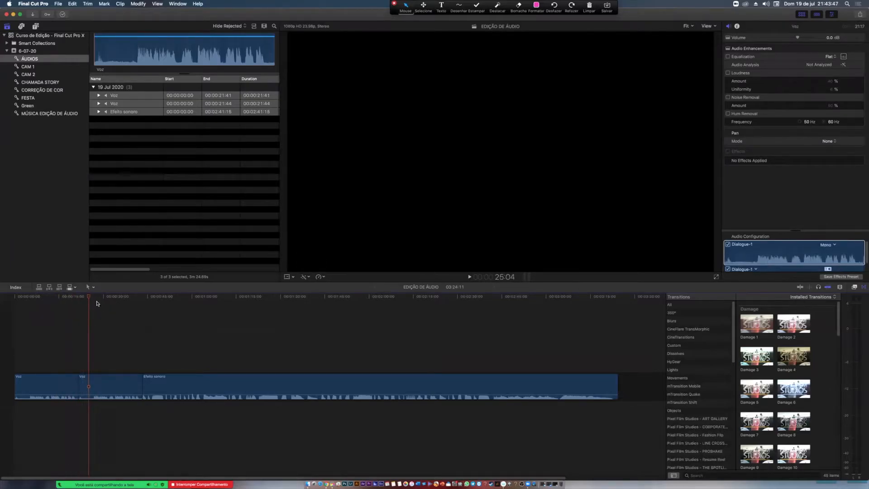
drag(91, 298, 61, 402)
drag(97, 336, 94, 400)
drag(50, 326, 41, 407)
drag(99, 329, 105, 405)
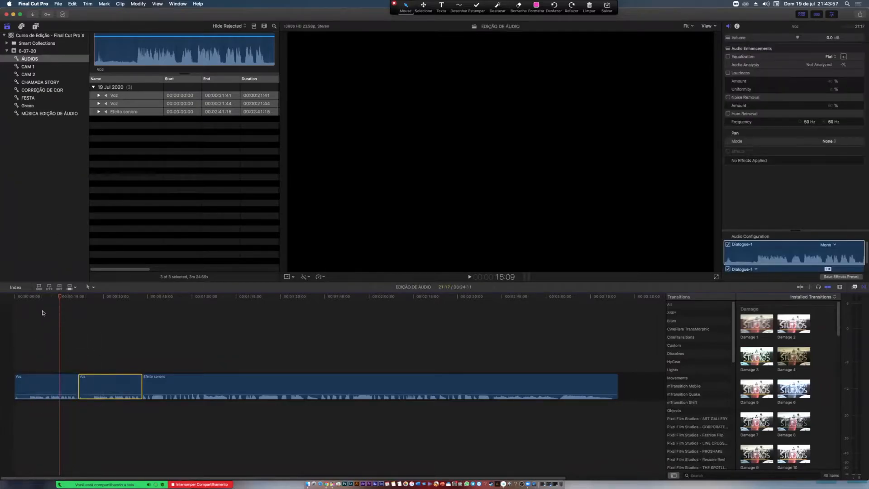
- Append the Musica clip from the MÚSICA EDIÇÃO DE ÁUDIO collection to the end of the timeline
click(42, 113)
click(118, 96)
drag(129, 96, 620, 379)
- Select both Voz clips at the beginning of the timeline
click(252, 386)
click(23, 311)
drag(47, 318, 148, 452)
drag(14, 334, 112, 428)
drag(40, 349, 101, 402)
- Switch to Finder, move its window toward the middle and display the ÁUDIOS folder's files
key(super+Tab)
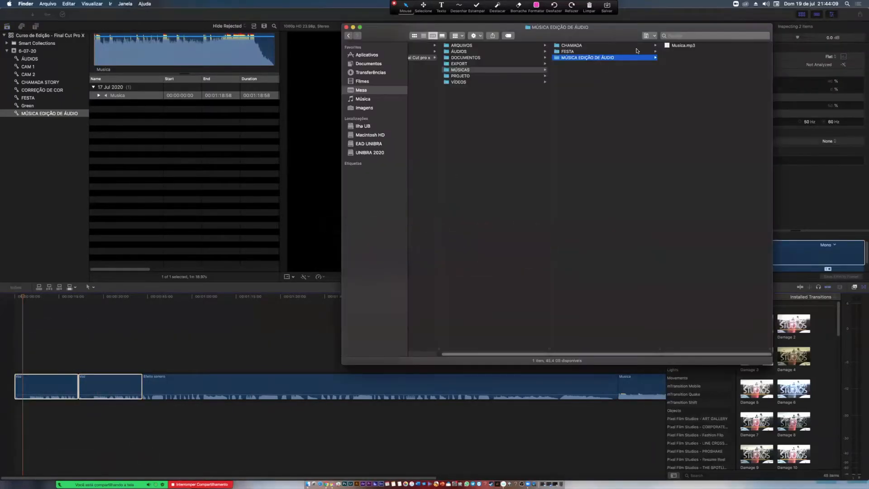
drag(618, 41, 460, 74)
click(455, 55)
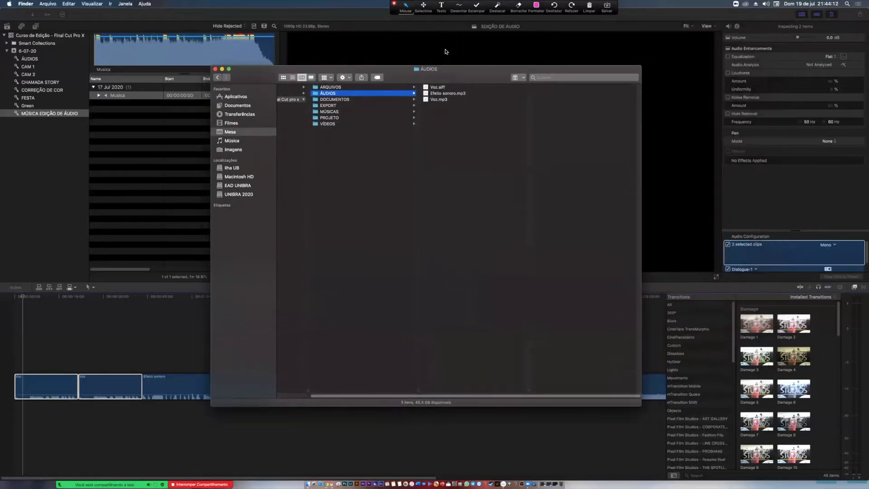
- Mark the Voz.aiff and Voz.mp3 file names in the ÁUDIOS folder with freehand annotation strokes
click(458, 10)
click(439, 30)
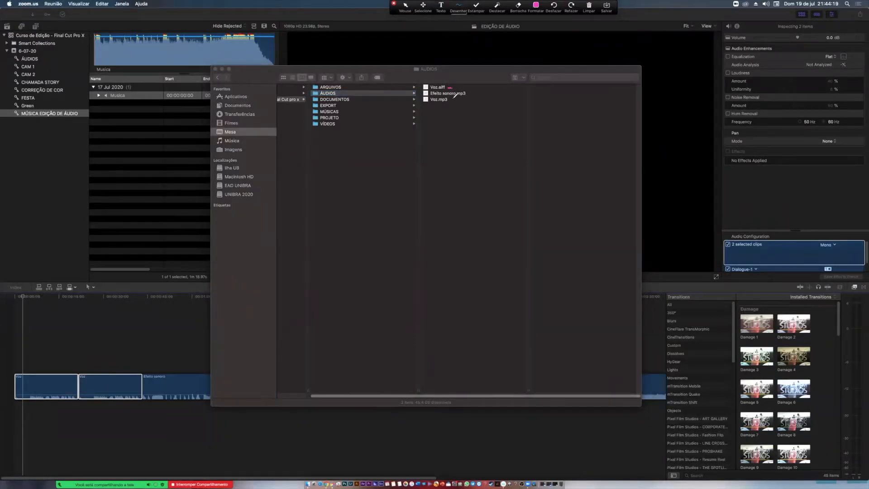
drag(452, 102, 455, 100)
drag(451, 100, 457, 99)
drag(429, 108, 457, 107)
drag(450, 101, 455, 102)
- Leave annotation drawing, shift the Finder window slightly and select all files in the ÁUDIOS folder
click(402, 7)
drag(379, 71, 382, 70)
key(super+a)
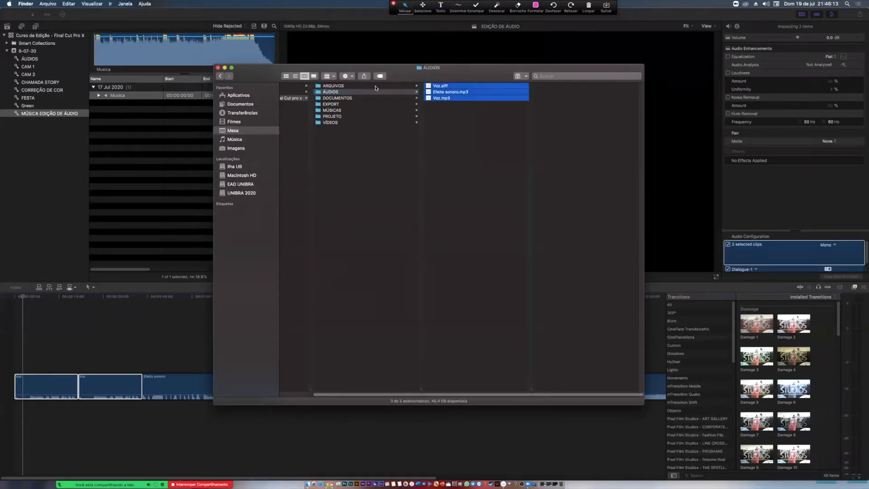
- Switch to Final Cut Pro and play a passage of the first Voz clip and one of the second
key(super+Tab)
click(370, 19)
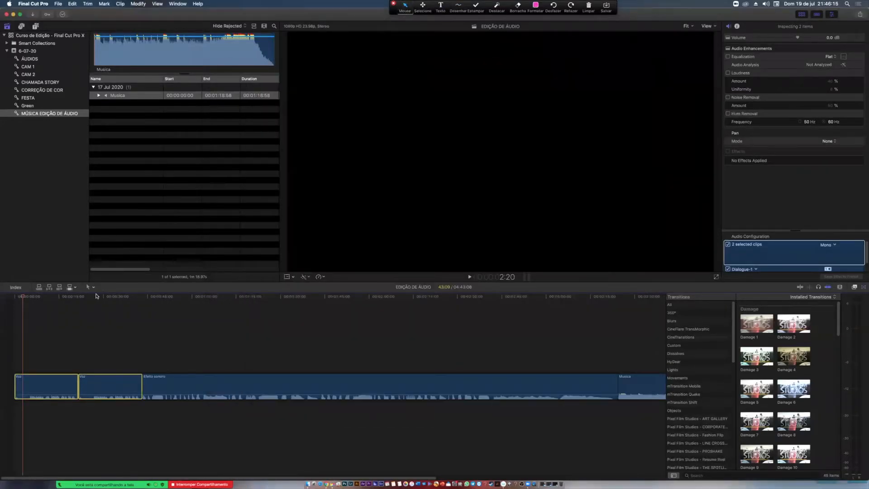
click(47, 298)
drag(46, 298, 41, 298)
key(space)
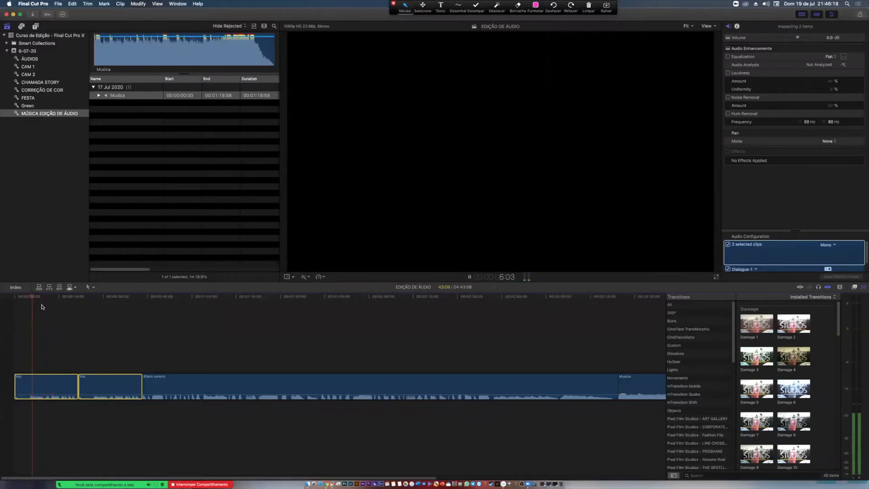
click(96, 297)
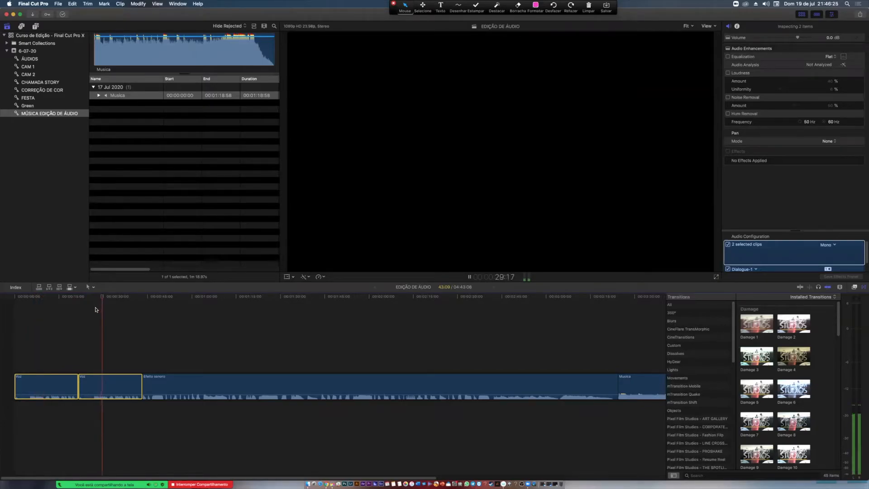
key(space)
- Move the playhead back into the first Voz clip and select both Voz clips
drag(102, 297, 67, 300)
click(117, 325)
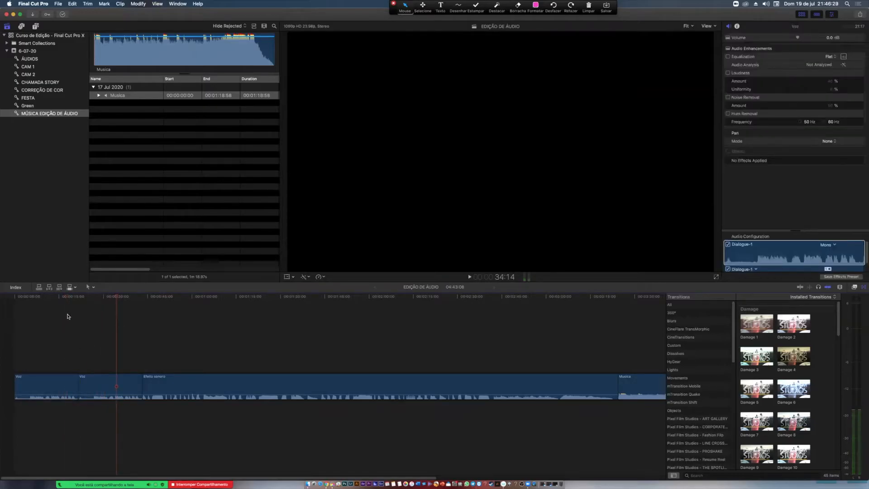
click(55, 297)
drag(46, 324, 102, 427)
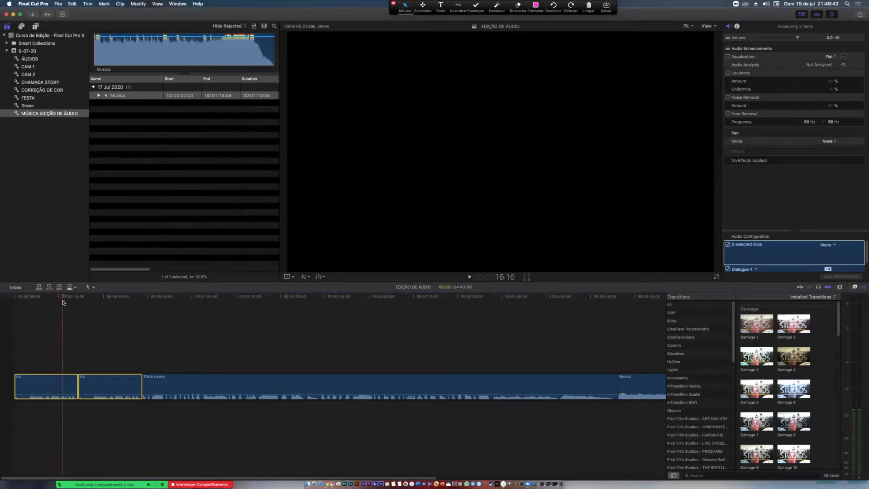
- Compare the two Voz clips by selecting them together and moving the playhead from the first into the second
click(49, 312)
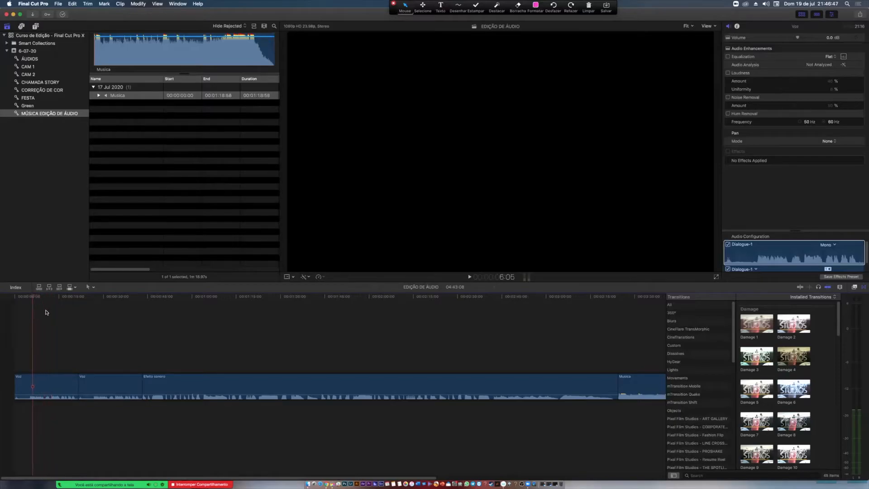
drag(48, 312, 77, 322)
click(59, 308)
drag(46, 326, 102, 387)
mouse_move(40, 299)
mouse_down()
mouse_move(102, 300)
mouse_move(54, 300)
mouse_up()
drag(41, 346, 118, 419)
drag(108, 376, 101, 353)
mouse_move(97, 306)
mouse_down()
mouse_move(33, 299)
mouse_move(100, 299)
mouse_up()
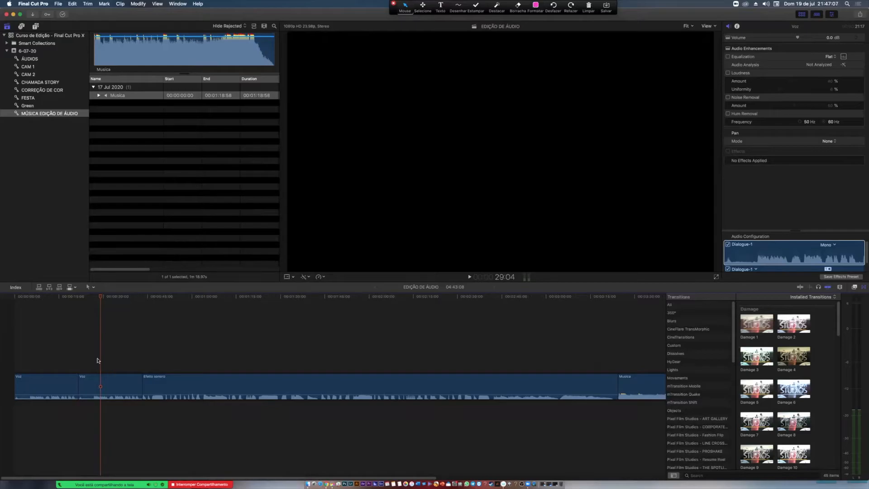
- Return the playhead to the first Voz clip and examine that clip, leaving the playhead at about 9 seconds
drag(101, 298, 46, 298)
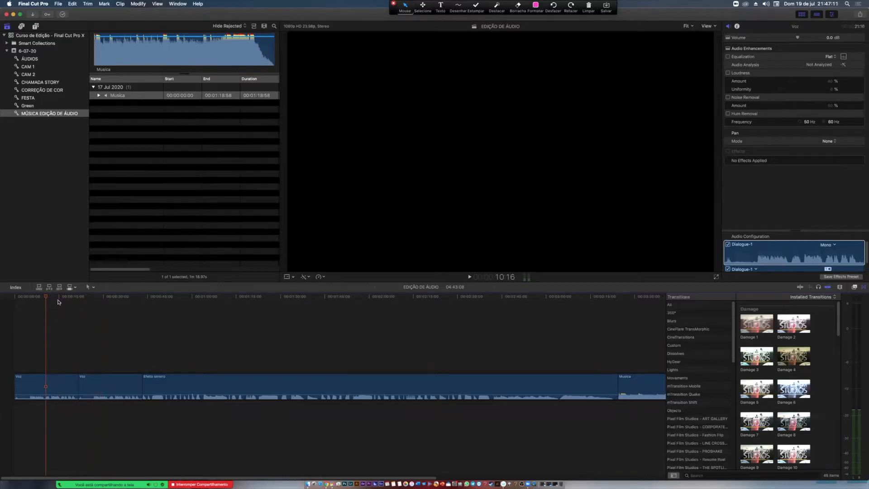
click(36, 299)
drag(38, 299, 62, 299)
drag(109, 329, 46, 390)
click(33, 304)
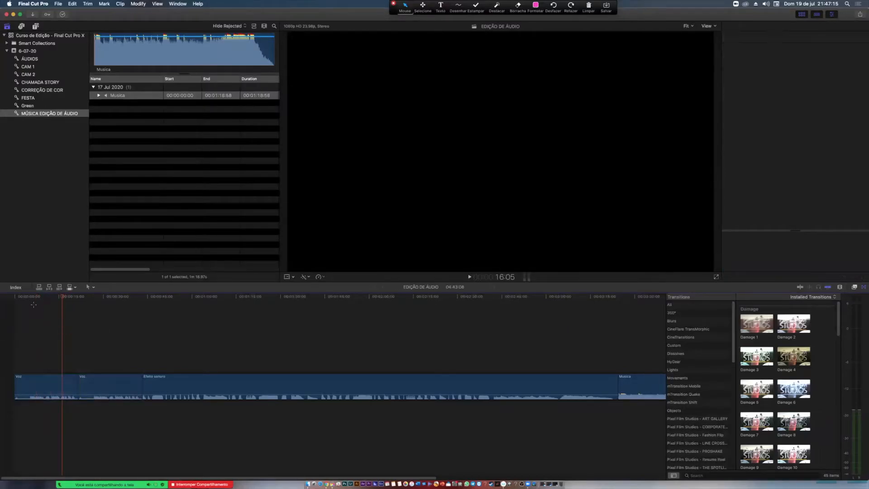
drag(69, 297, 27, 298)
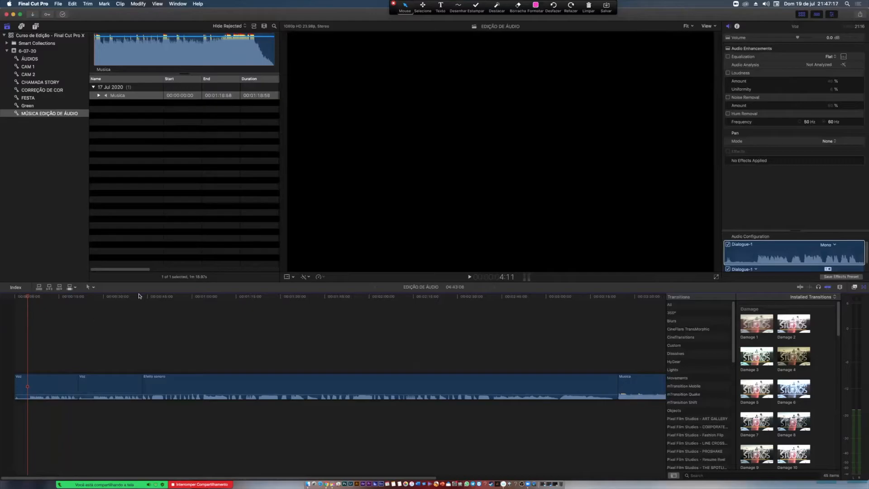
click(41, 364)
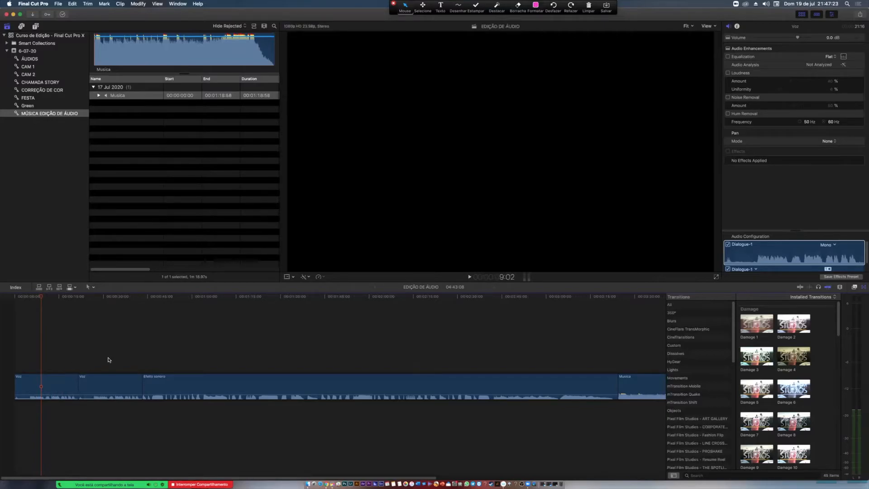
- Move the playhead past the Voz clips to about 54 seconds and select the Efeito sonoro clip
drag(109, 297, 177, 330)
click(180, 385)
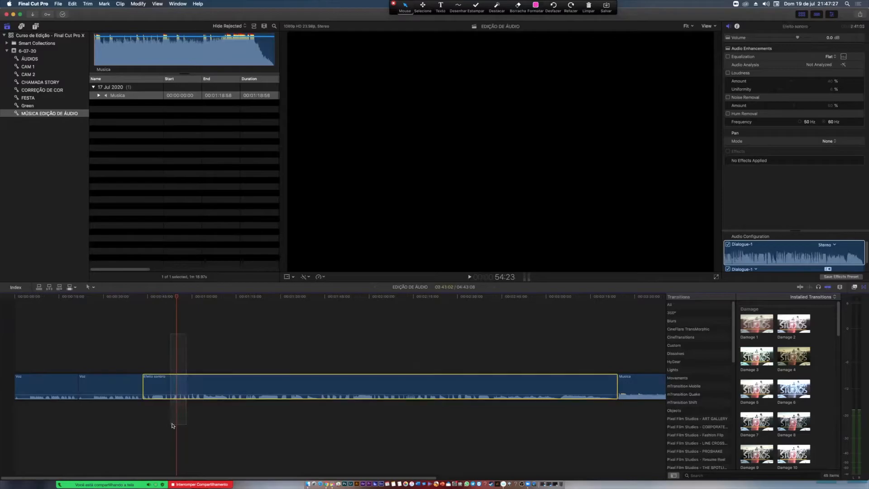
scroll(190, 314, right, 3)
scroll(171, 324, right, 2)
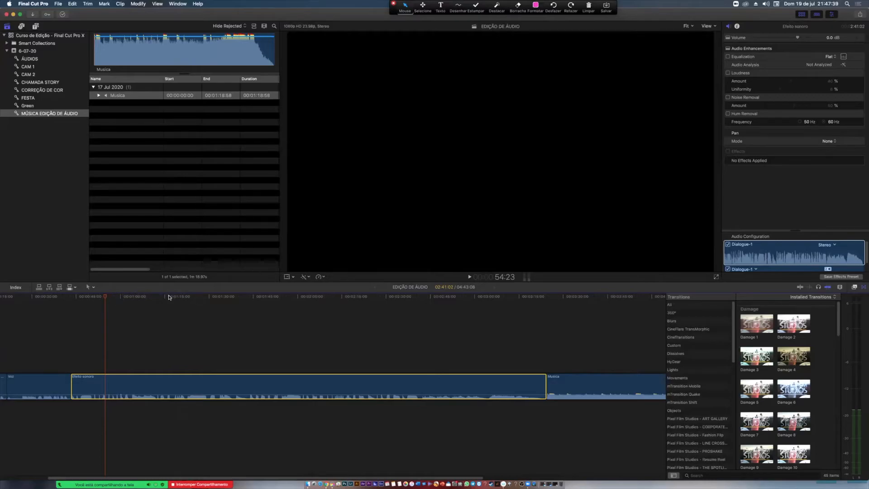
- Play the Efeito sonoro clip from its start and move the playhead on to about 2:08
click(97, 297)
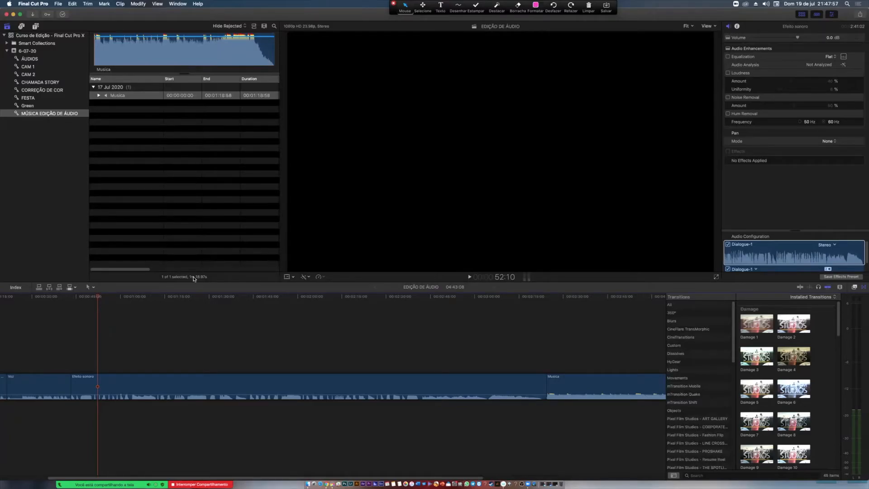
drag(98, 297, 74, 299)
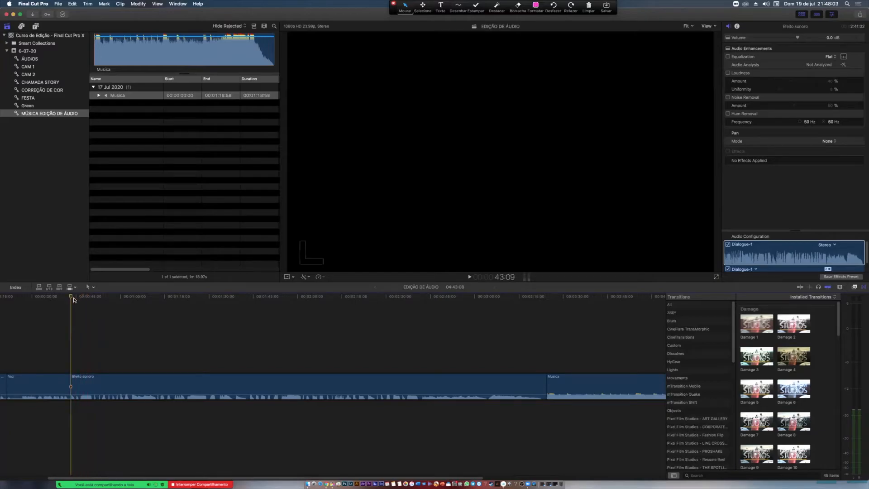
key(space)
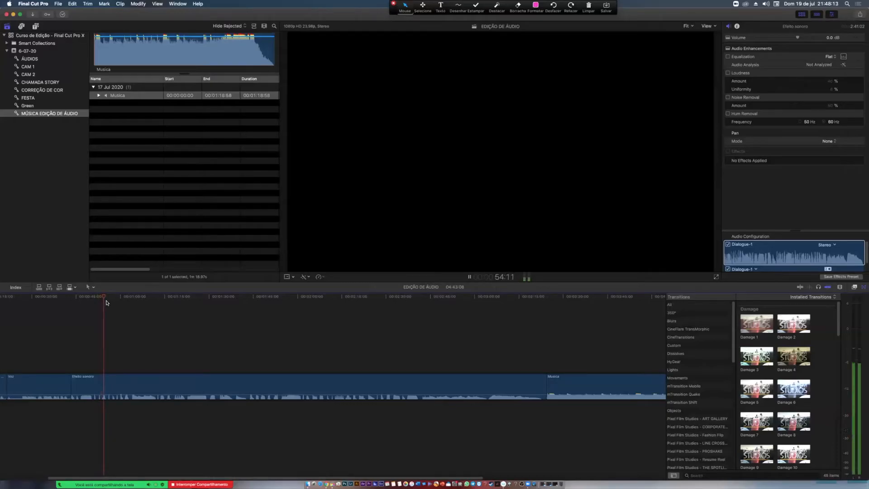
key(space)
drag(105, 299, 317, 319)
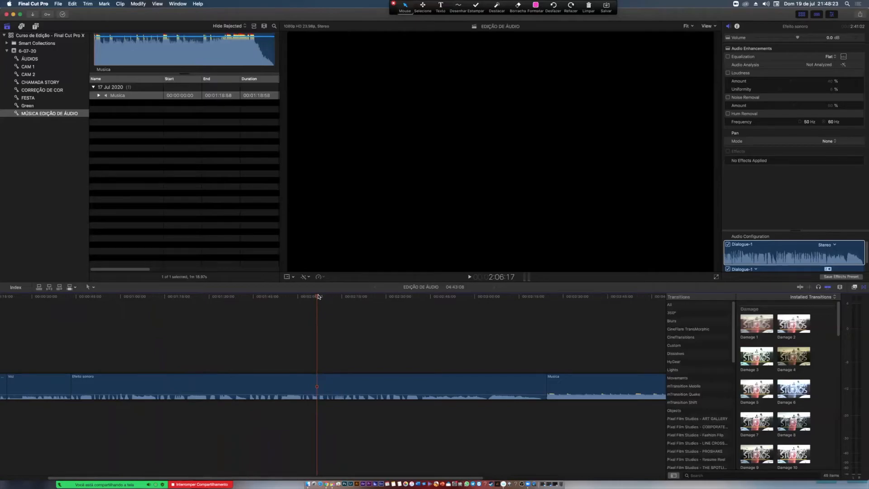
mouse_move(318, 298)
mouse_down()
mouse_move(341, 287)
mouse_move(320, 285)
mouse_up()
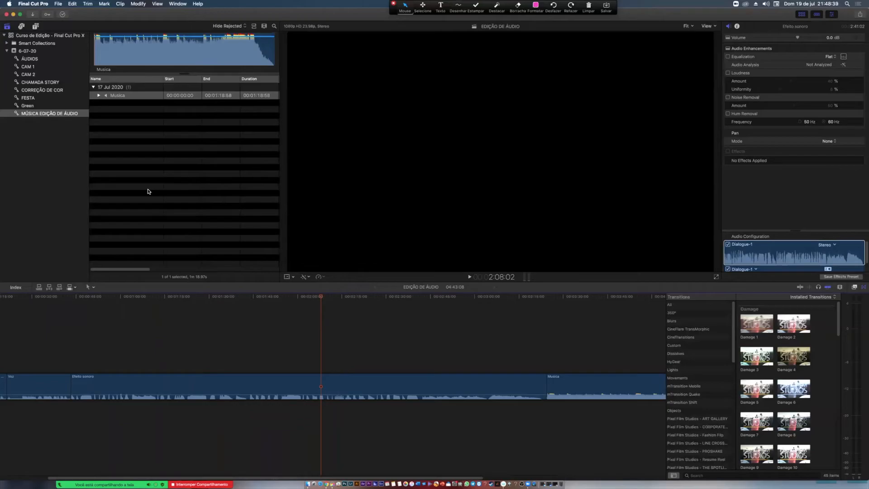
- Place the playhead at the start of the Musica clip and play its opening
scroll(370, 331, right, 10)
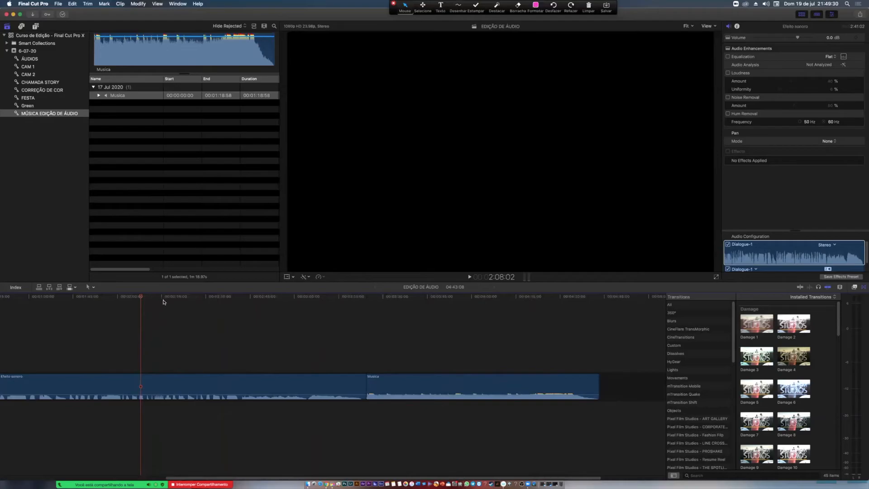
drag(175, 298, 366, 302)
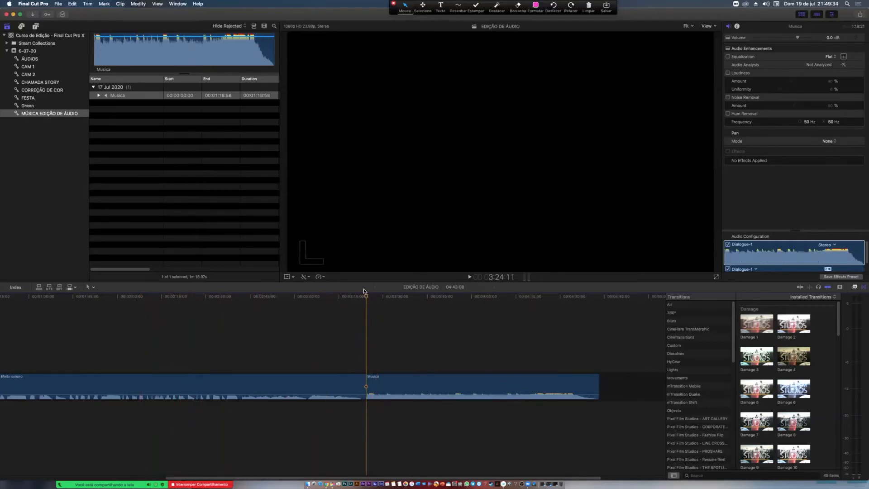
key(space)
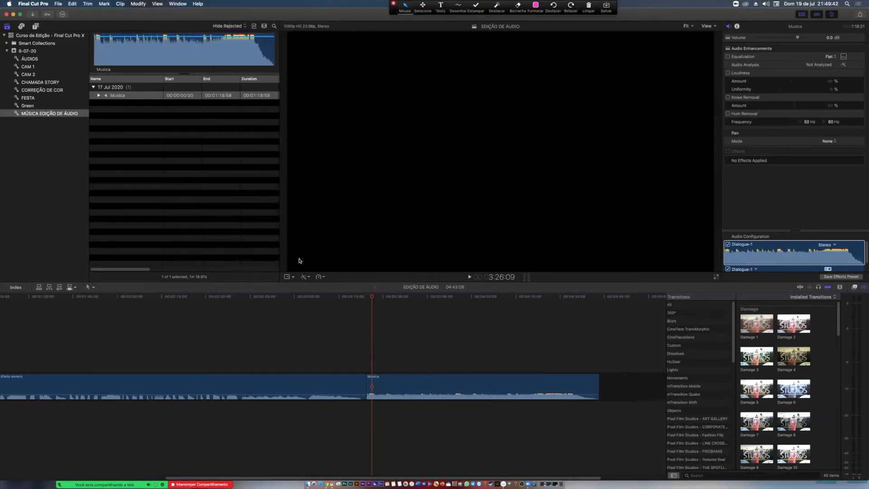
- Lower the Musica clip's volume to -4.3 dB and play it from its start to check the level
click(452, 385)
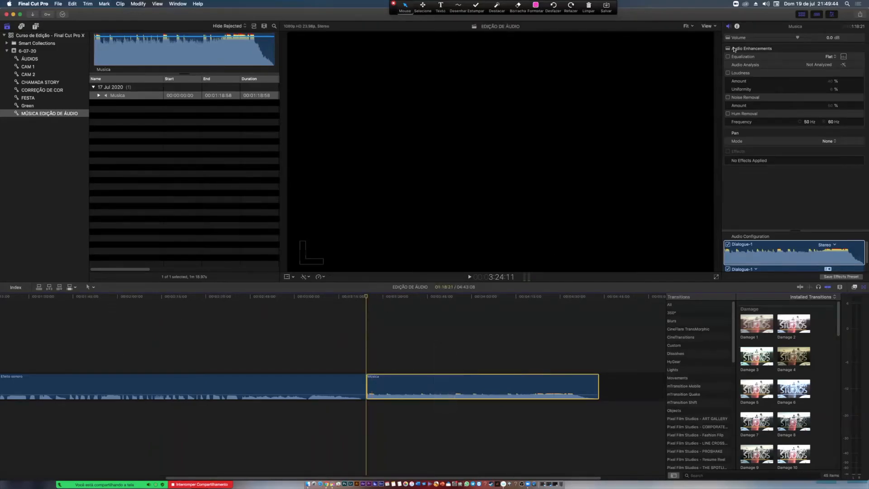
drag(797, 38, 791, 38)
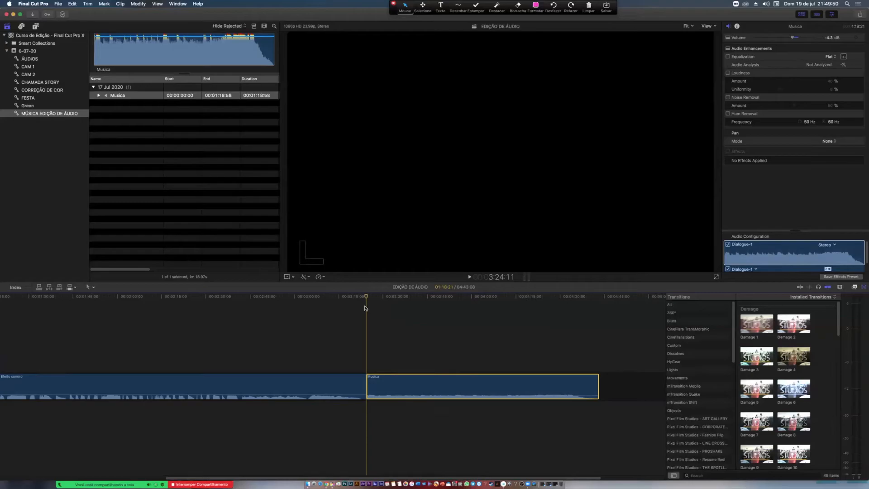
key(space)
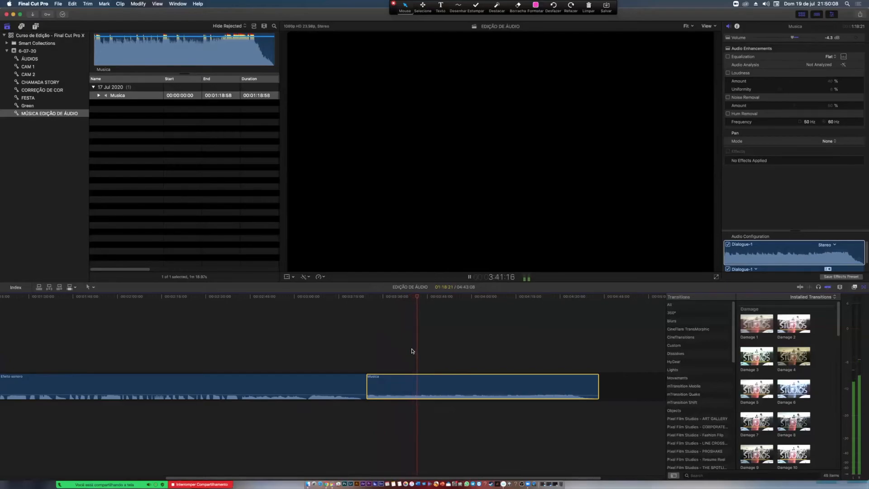
key(space)
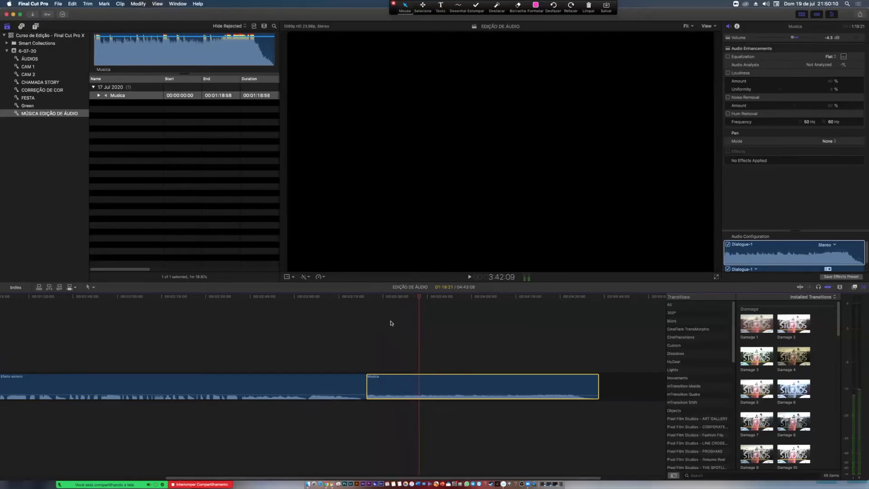
- Insert the Musica clip at a point inside the first Voz clip and undo the insertion
key(super+minus)
key(super+minus)
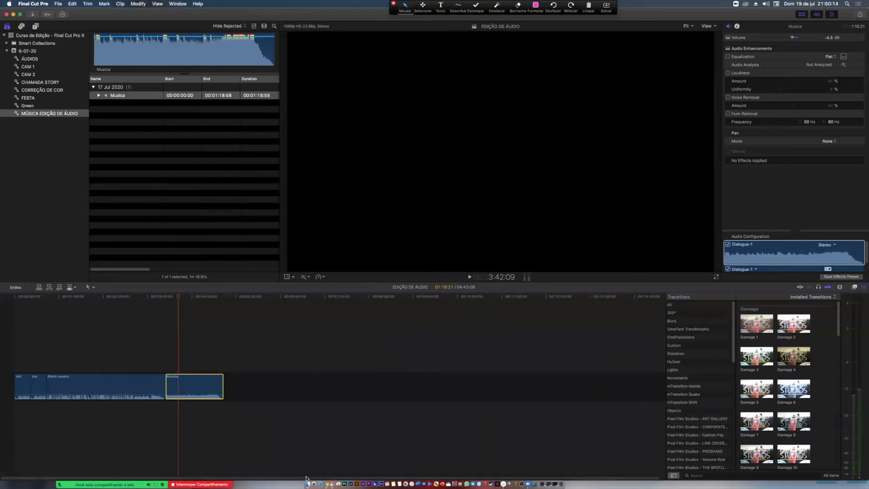
click(25, 296)
drag(25, 296, 23, 297)
key(w)
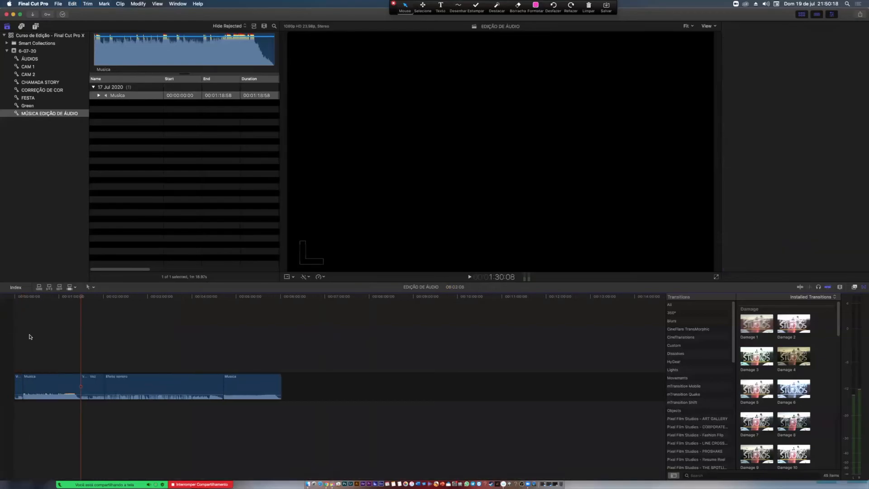
key(super+z)
- Move the playhead through the first Voz clip and place it at the start of the second
mouse_move(29, 297)
mouse_down()
mouse_move(19, 298)
mouse_move(31, 307)
mouse_up()
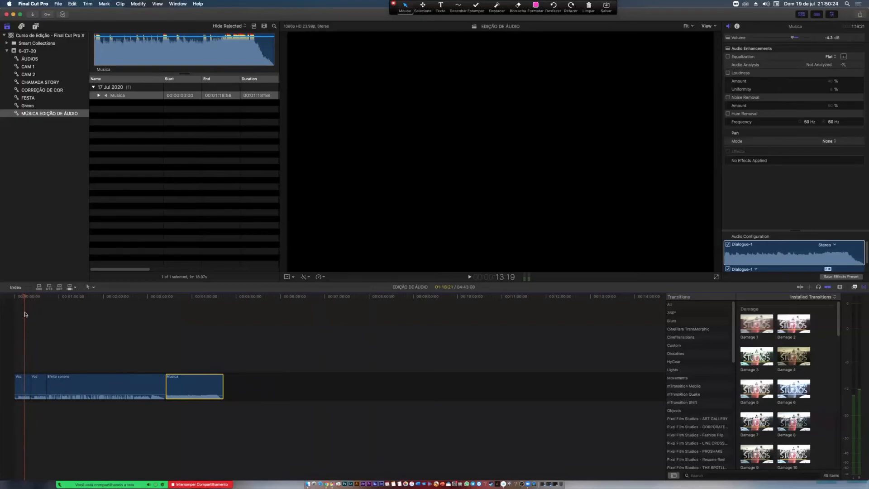
drag(33, 298, 26, 301)
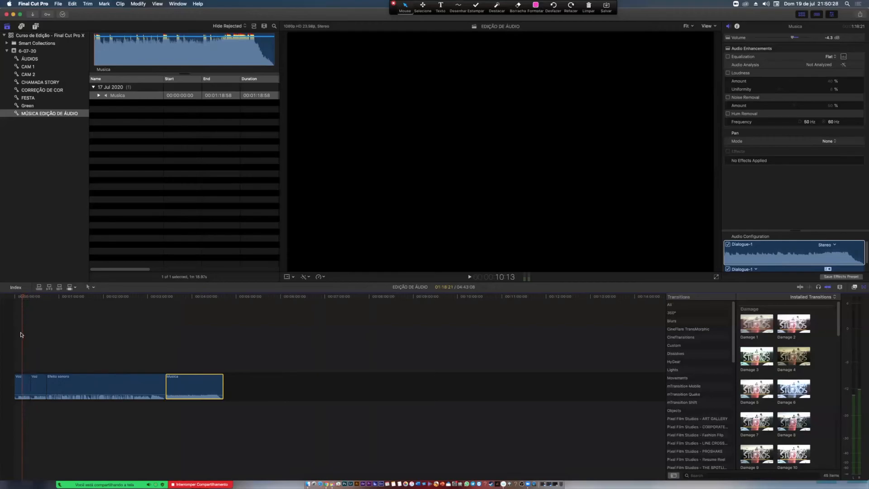
click(30, 299)
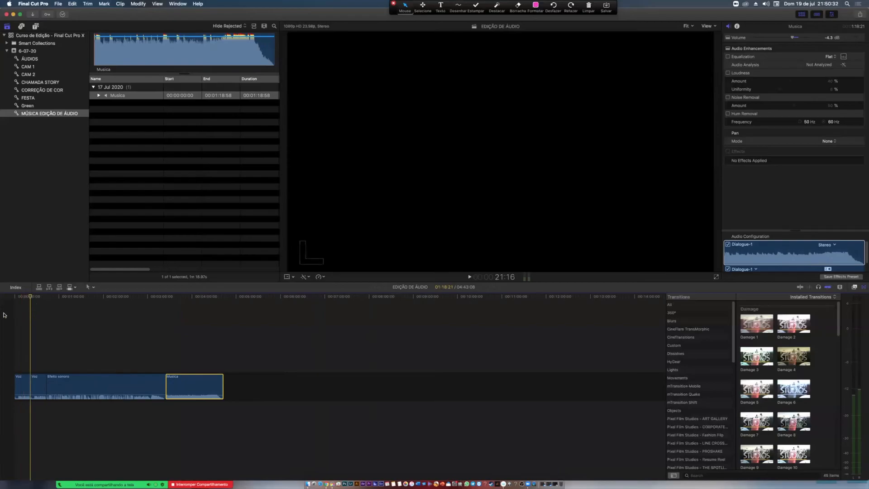
- Select the Efeito sonoro clip, move the playhead through it to about 2:02 and select the Musica clip
click(63, 385)
click(75, 297)
click(86, 297)
click(104, 297)
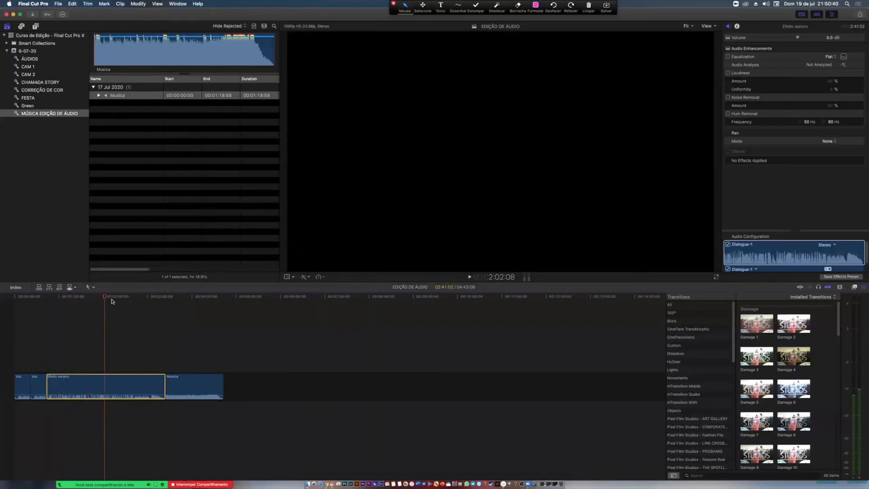
drag(176, 317, 206, 384)
drag(213, 317, 198, 411)
- Switch to Finder and show the contents of the ÁUDIOS and MÚSICAS folders inside the Final Cut Pro course folder
key(super+Tab)
key(super+Tab)
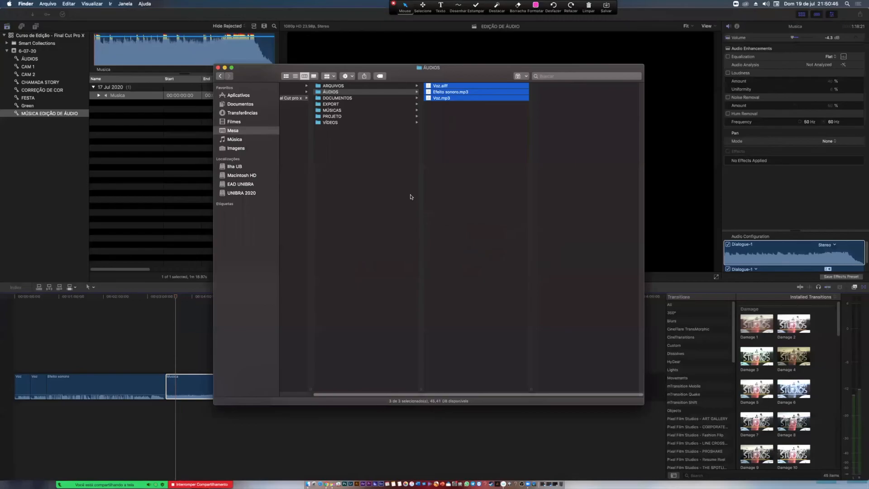
drag(427, 395, 407, 395)
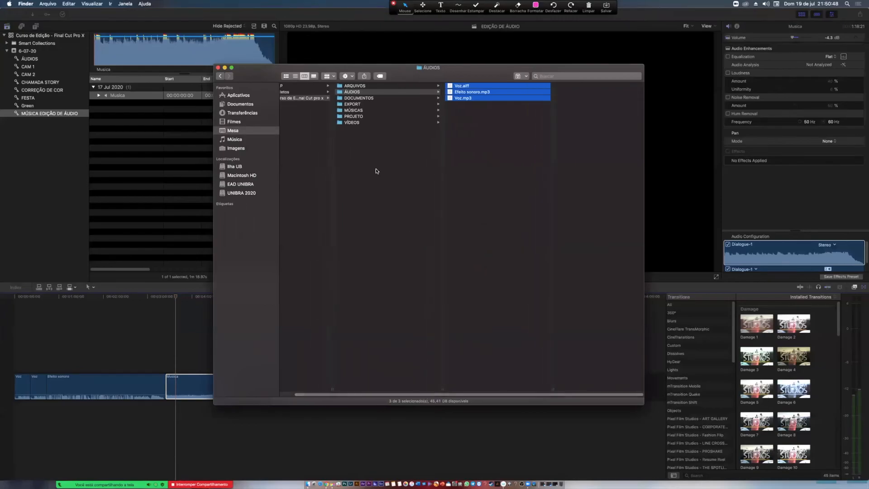
drag(406, 76, 405, 75)
click(391, 129)
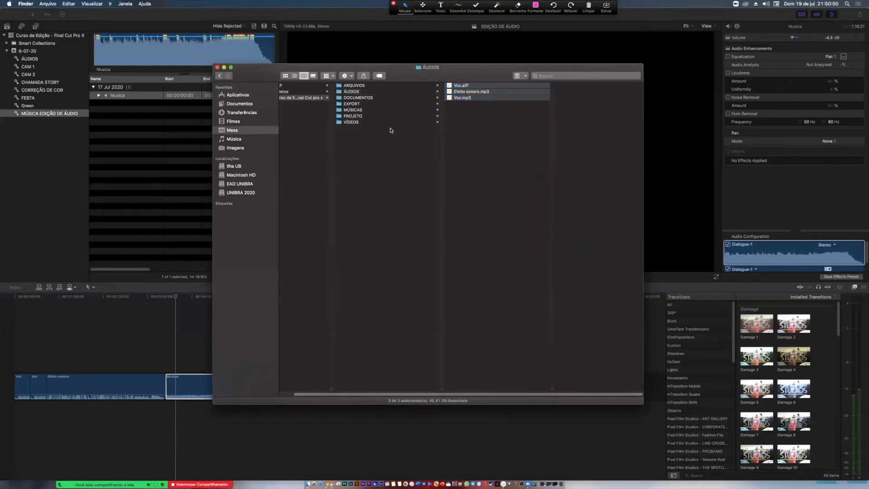
click(398, 91)
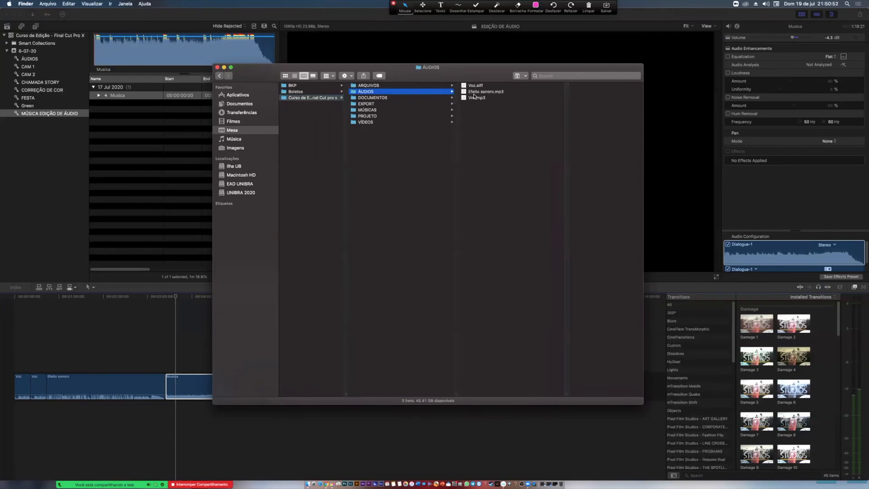
click(365, 110)
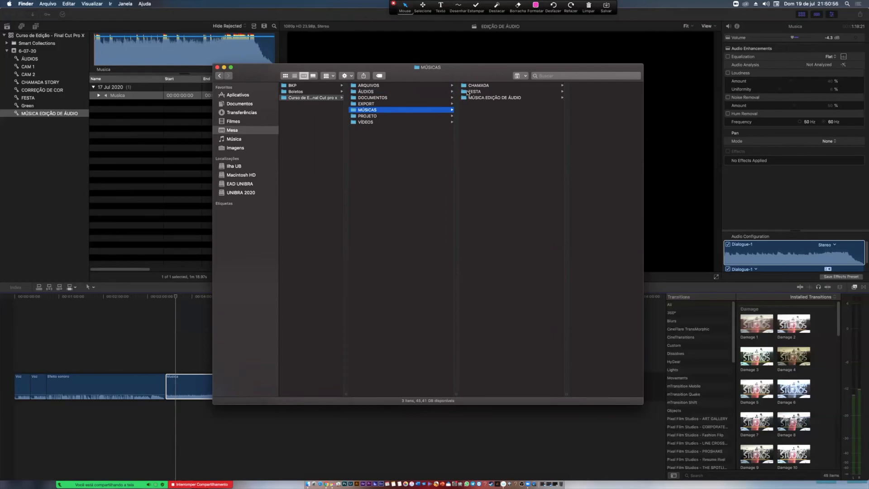
drag(476, 78, 553, 42)
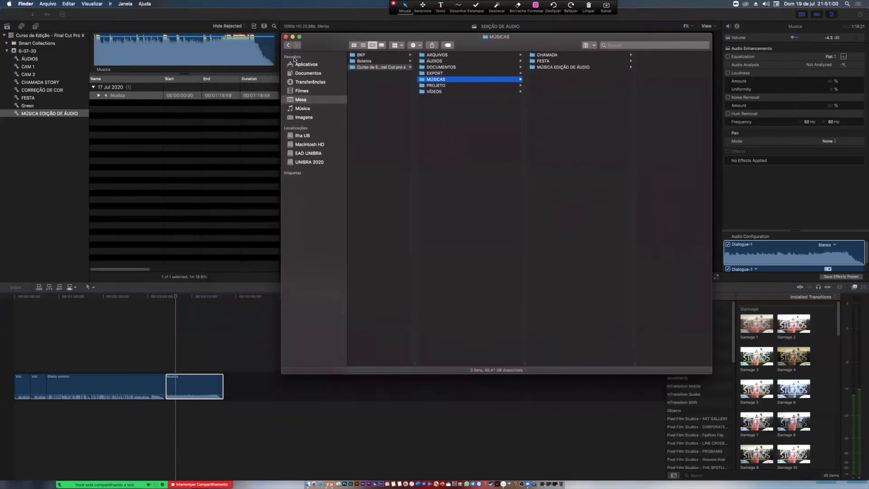
- Return to Final Cut Pro and move the playhead to the start of the Musica clip and back to the timeline's beginning
click(201, 166)
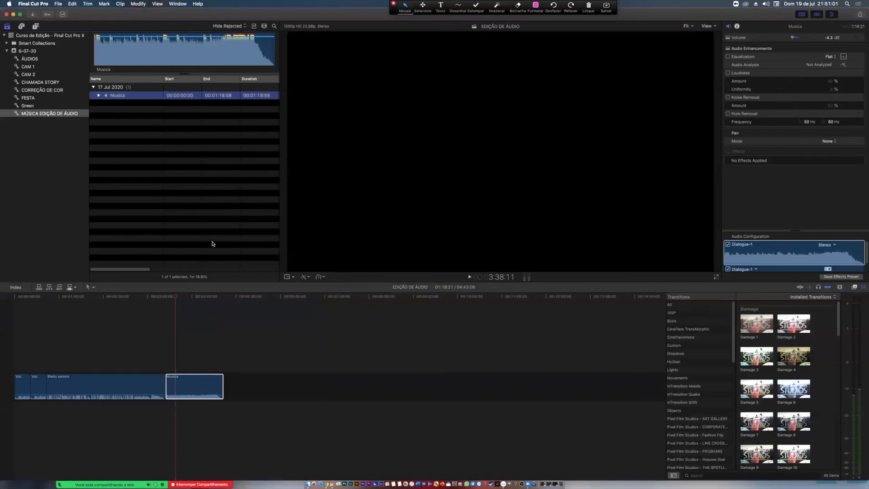
click(166, 298)
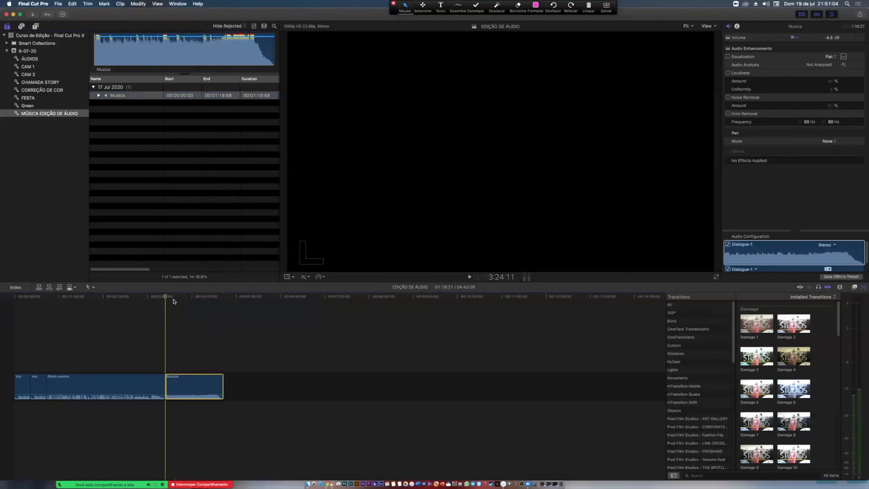
click(58, 297)
drag(58, 296, 14, 297)
- Move the playhead through the first Voz clip and across the Efeito sonoro clip to about 4:19 in the Musica clip
click(21, 297)
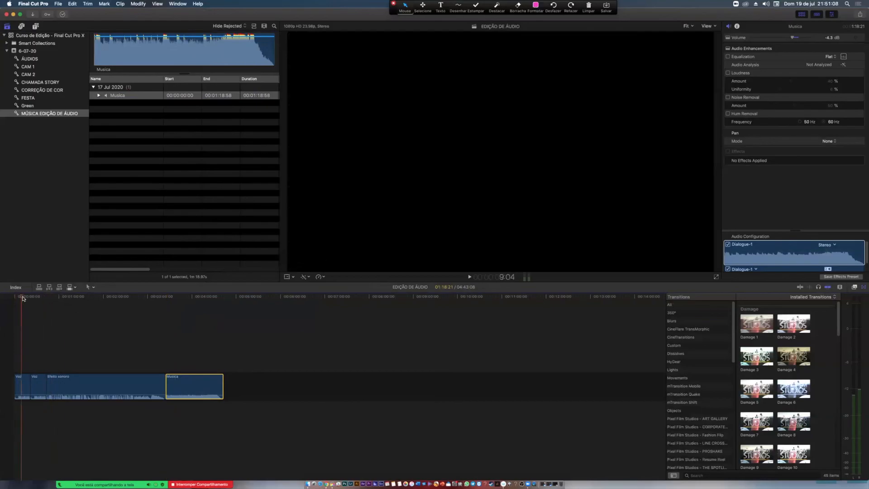
click(24, 297)
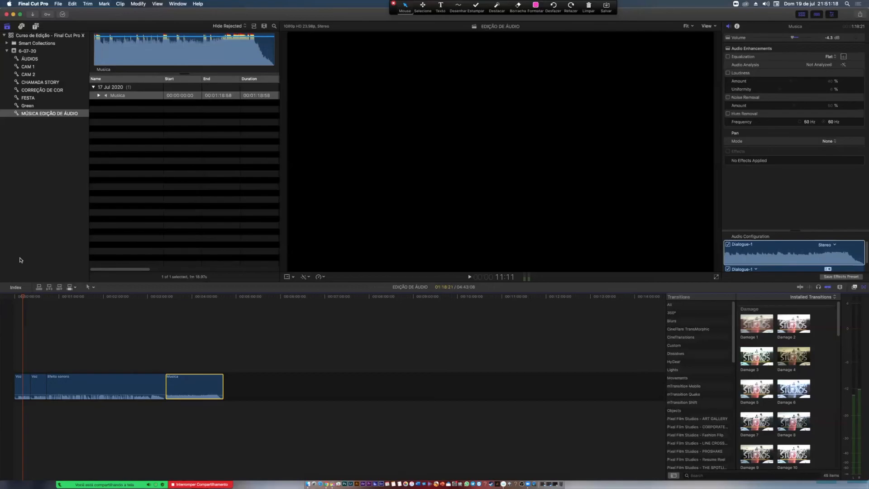
click(26, 297)
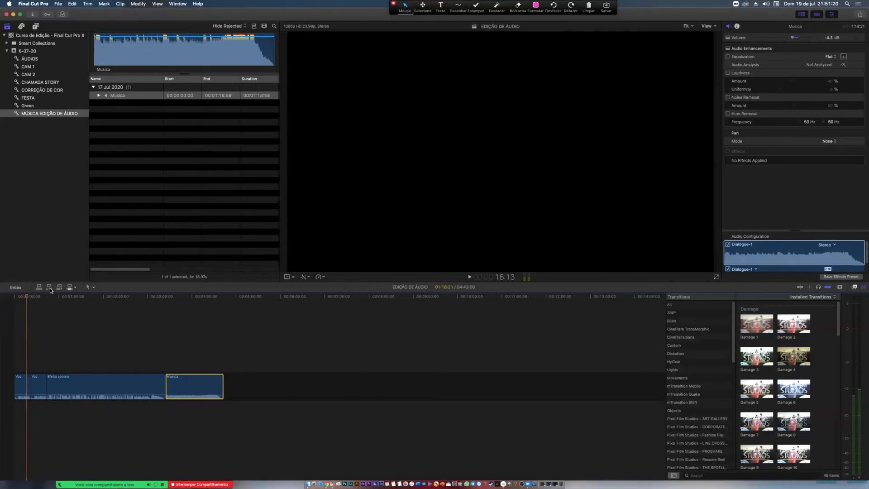
drag(47, 299, 205, 305)
click(206, 297)
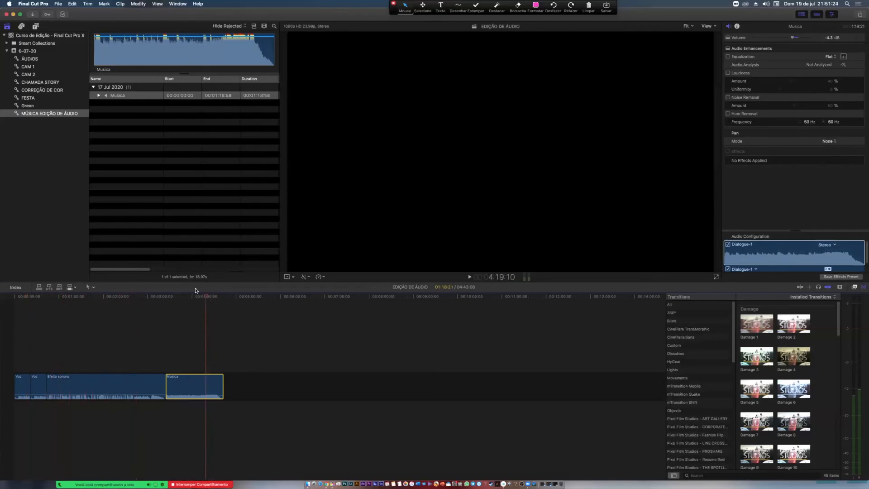